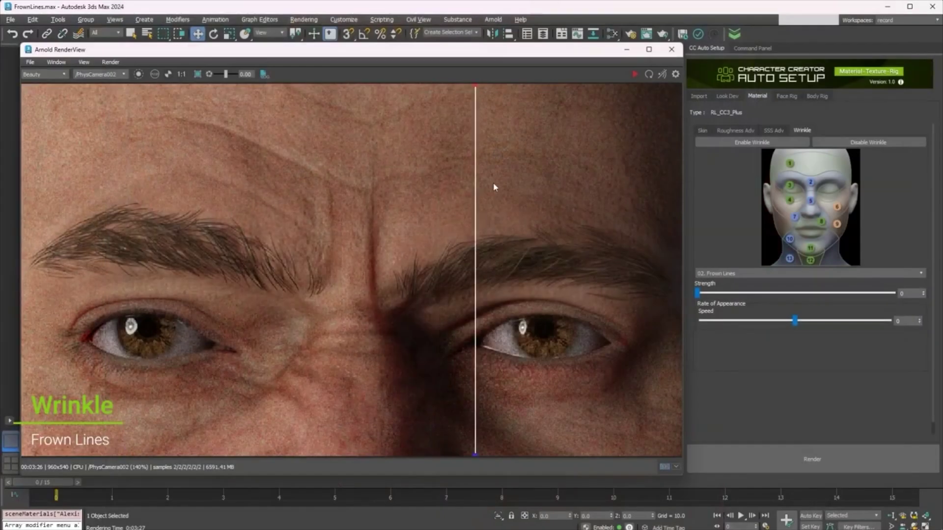
Drag the compare divider across the Arnold render to set frown-line wrinkles against the smooth face.
{"action": "left_click_drag", "start_coordinate": [494, 187], "coordinate": [418, 194]}
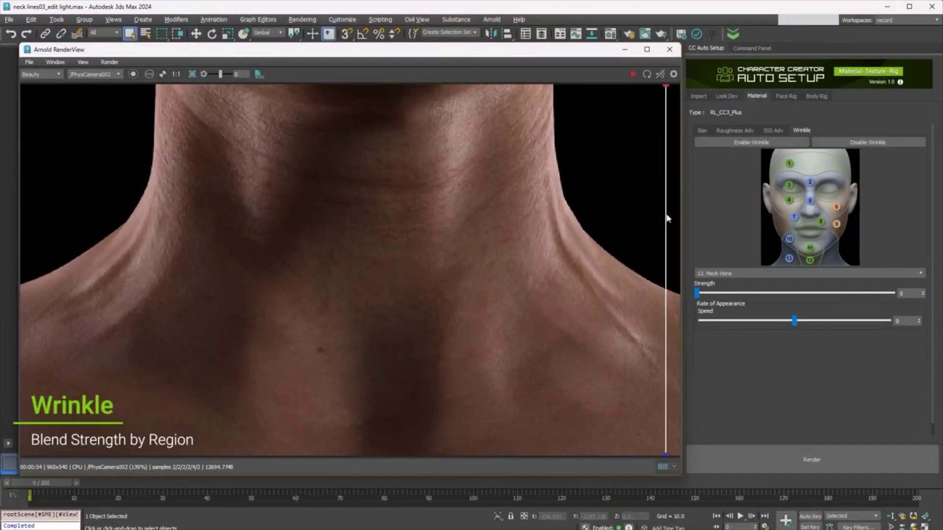
Compare the wrinkled and smooth renders, then play the facial rig animation.
{"action": "left_click_drag", "start_coordinate": [662, 221], "coordinate": [587, 192]}
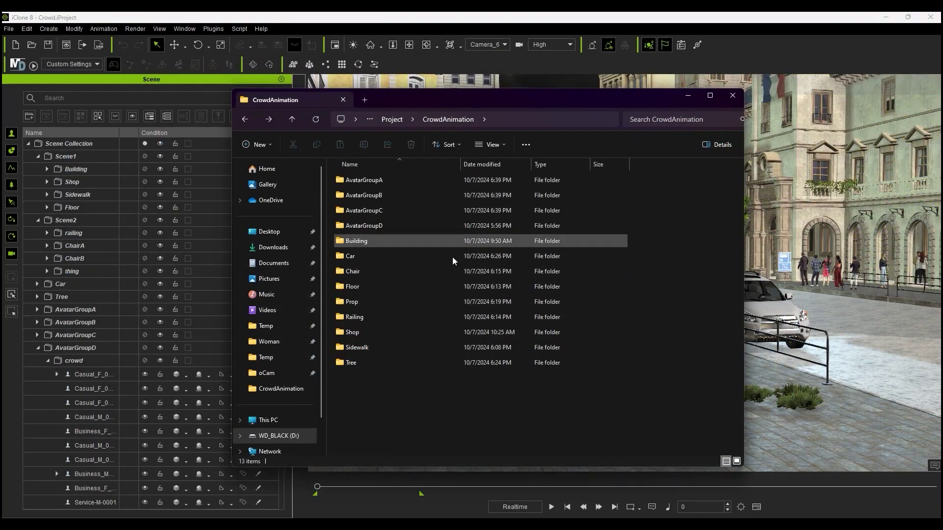
{"action": "double_click", "coordinate": [432, 240]}
{"action": "left_click", "coordinate": [394, 212]}
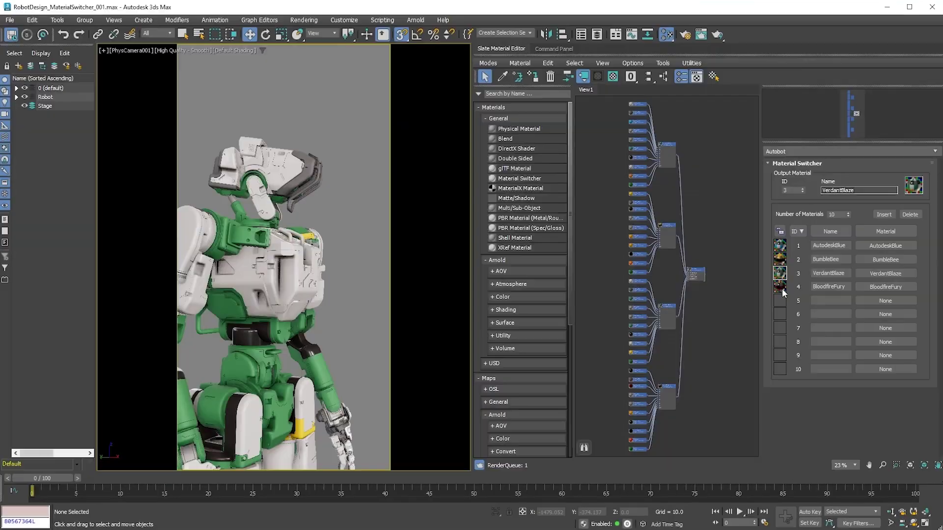
Inspect the AutodeskBlue Material Switcher nodes and show the advanced Color Management settings.
{"action": "double_click", "coordinate": [660, 147]}
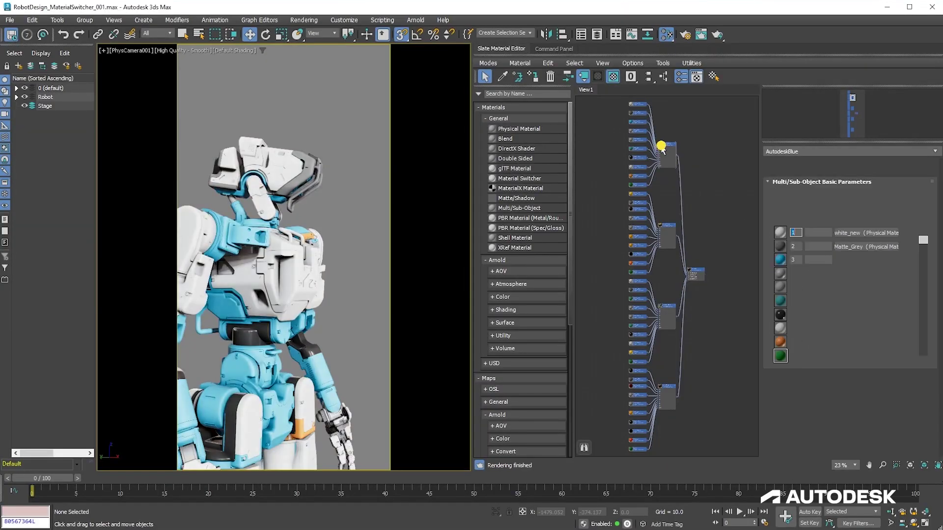
{"action": "double_click", "coordinate": [668, 225]}
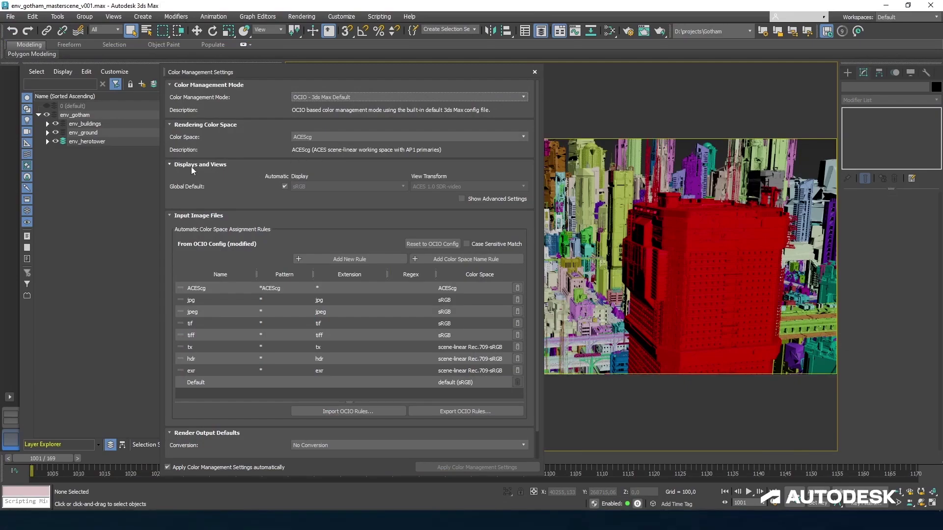
{"action": "left_click", "coordinate": [461, 199]}
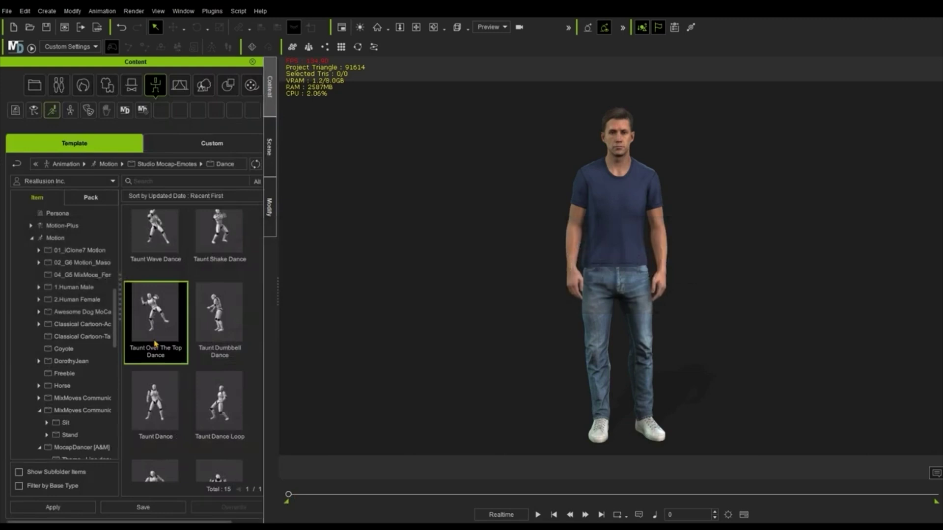
Apply and play the Taunt Over The Top Dance motion, then export an FBX at the chosen frame rate.
{"action": "left_click_drag", "start_coordinate": [155, 343], "coordinate": [465, 376]}
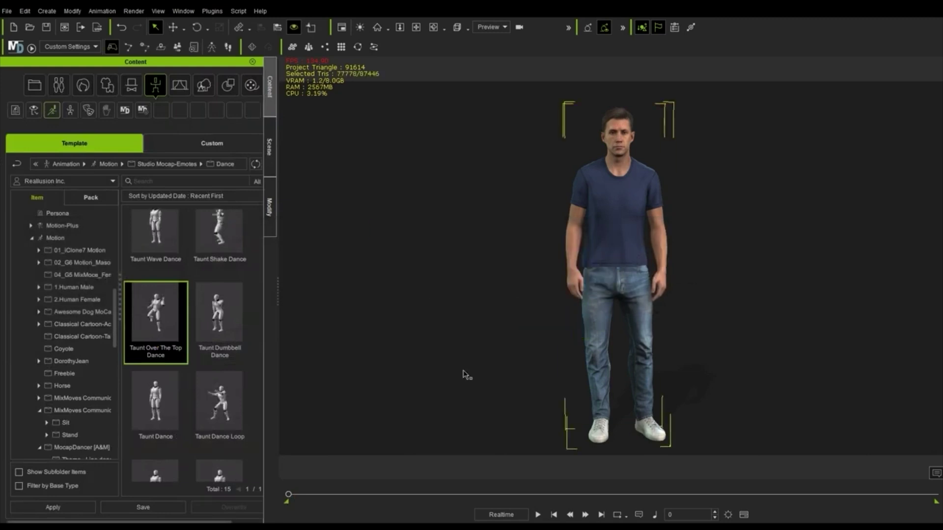
{"action": "left_click", "coordinate": [538, 514]}
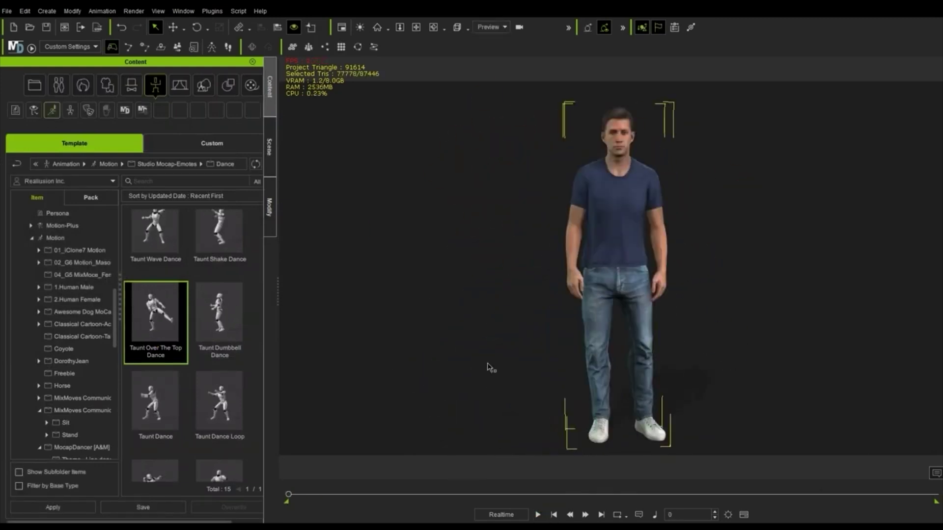
{"action": "left_click", "coordinate": [7, 11]}
{"action": "mouse_move", "coordinate": [31, 89]}
{"action": "left_click", "coordinate": [220, 86]}
{"action": "left_click", "coordinate": [442, 152]}
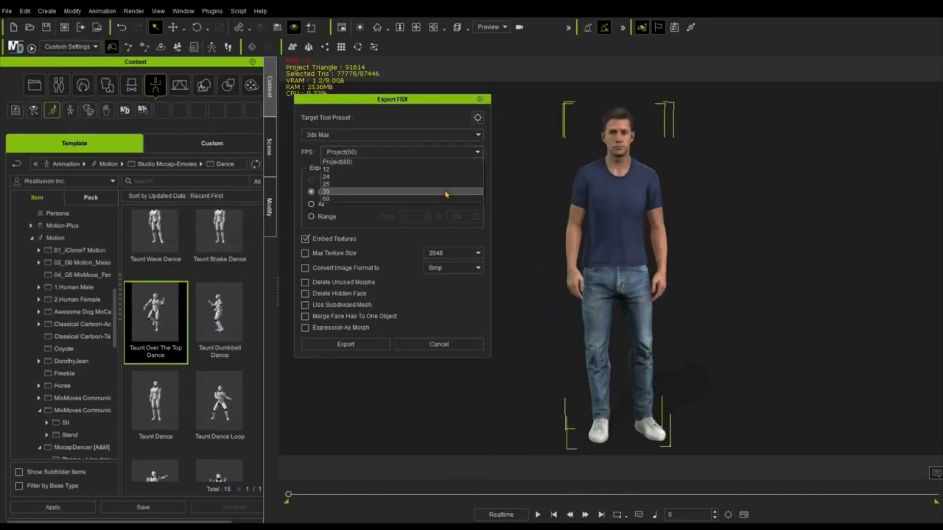
{"action": "left_click", "coordinate": [441, 192]}
{"action": "left_click", "coordinate": [376, 343]}
{"action": "left_click", "coordinate": [160, 182]}
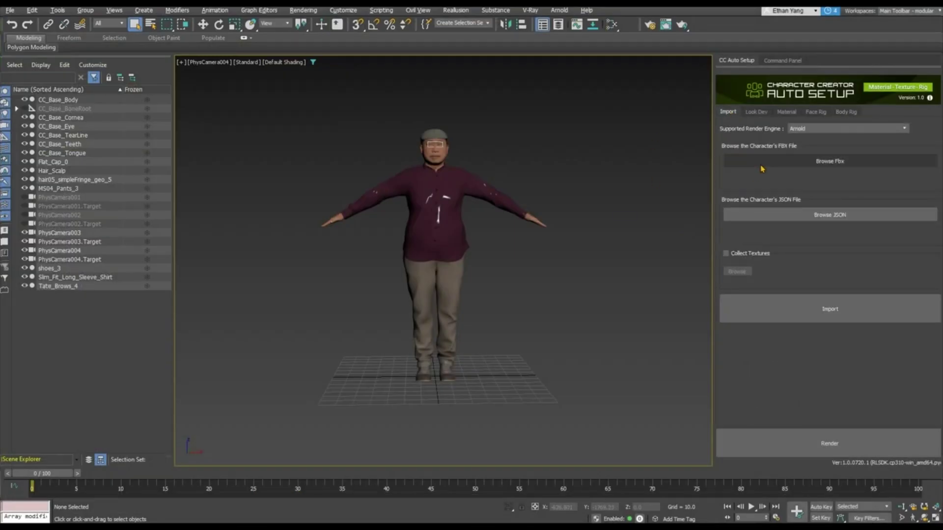
Import moving04.fbx as an animation update onto the character and play it.
{"action": "left_click", "coordinate": [762, 165]}
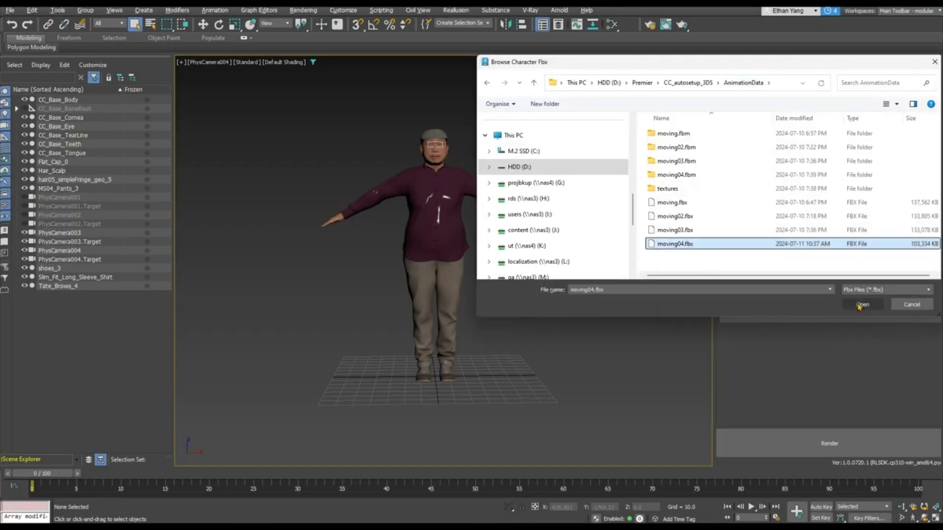
{"action": "left_click", "coordinate": [863, 301]}
{"action": "left_click", "coordinate": [830, 309]}
{"action": "left_click", "coordinate": [380, 241]}
{"action": "left_click", "coordinate": [380, 256]}
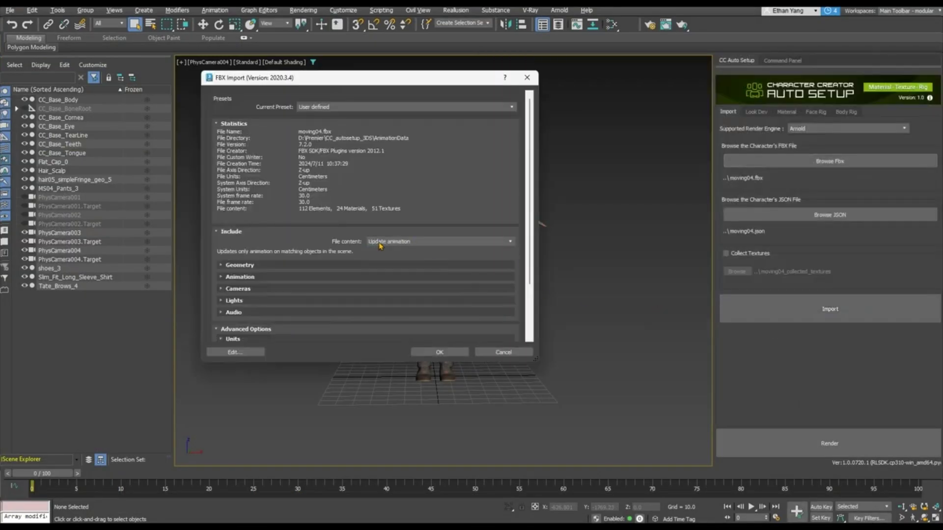
{"action": "left_click", "coordinate": [435, 354]}
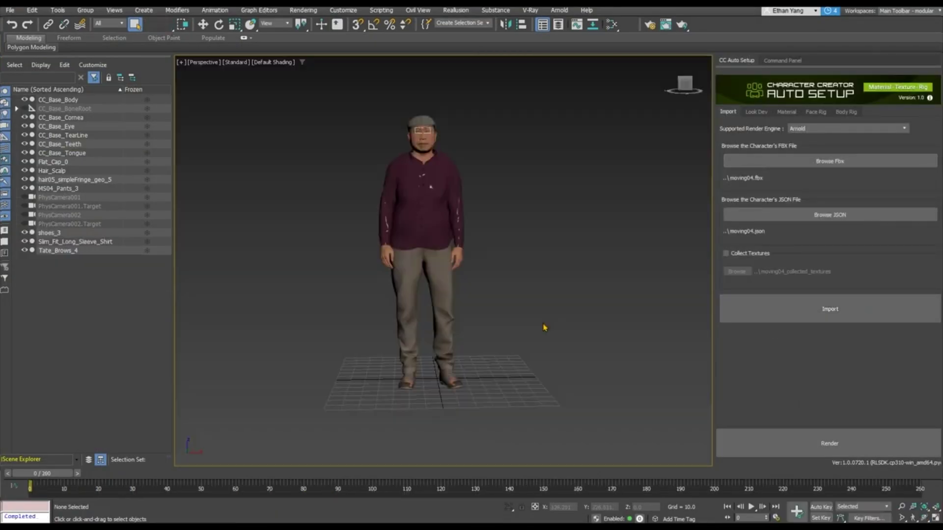
{"action": "left_click", "coordinate": [752, 507]}
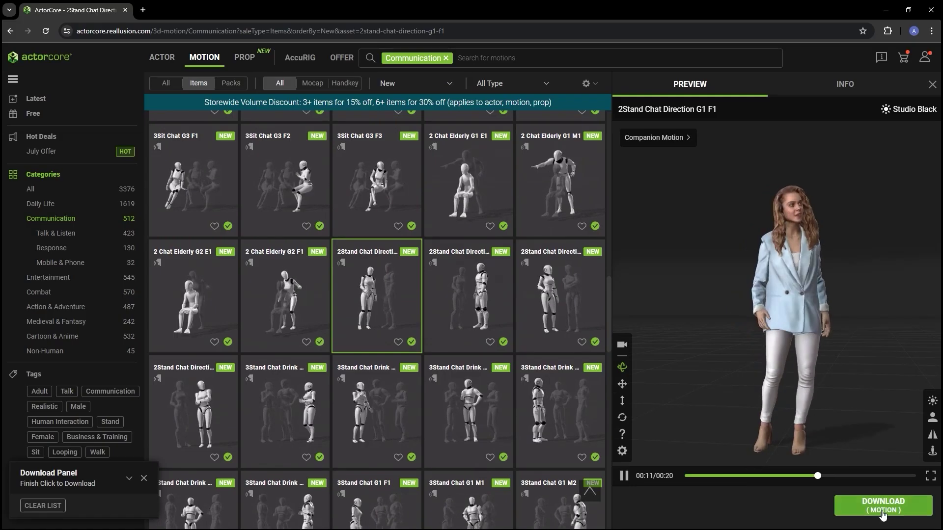
Download the 2Stand Chat Direction G1 F1 motion and extract it to its Motion folder.
{"action": "left_click", "coordinate": [883, 506]}
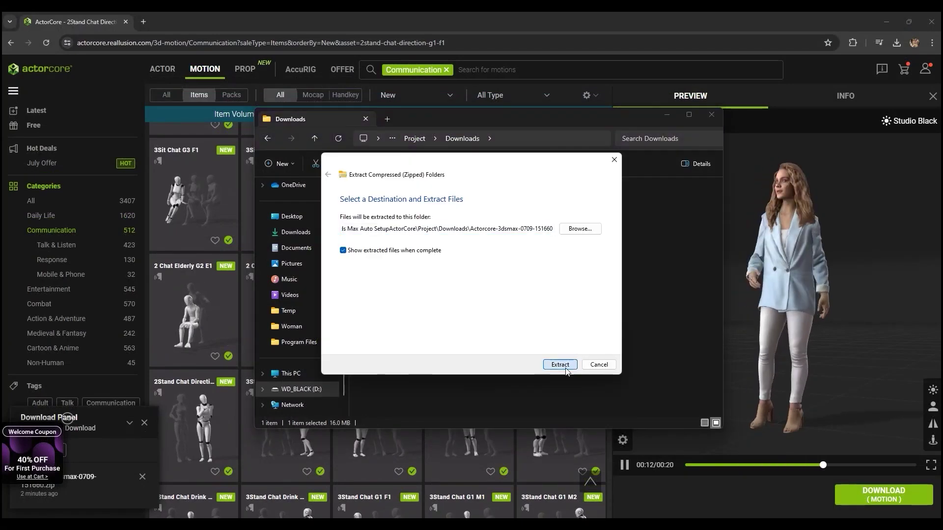
{"action": "left_click", "coordinate": [566, 369]}
{"action": "double_click", "coordinate": [432, 201]}
{"action": "double_click", "coordinate": [432, 201]}
{"action": "double_click", "coordinate": [391, 216]}
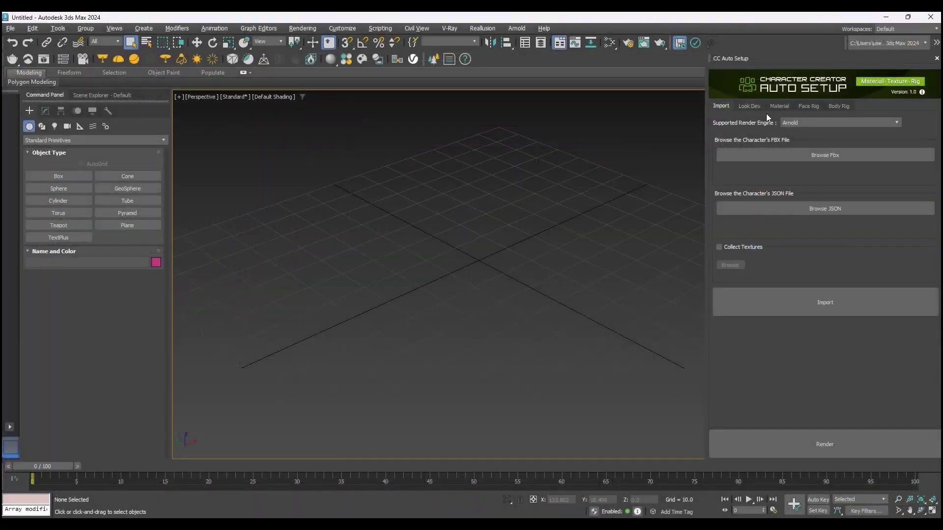
{"action": "left_click", "coordinate": [841, 123]}
With Arnold as renderer, import business-f-0002.fbx as the character.
{"action": "left_click", "coordinate": [790, 195]}
{"action": "left_click", "coordinate": [825, 154]}
{"action": "left_click", "coordinate": [370, 198]}
{"action": "double_click", "coordinate": [370, 199]}
{"action": "left_click", "coordinate": [793, 294]}
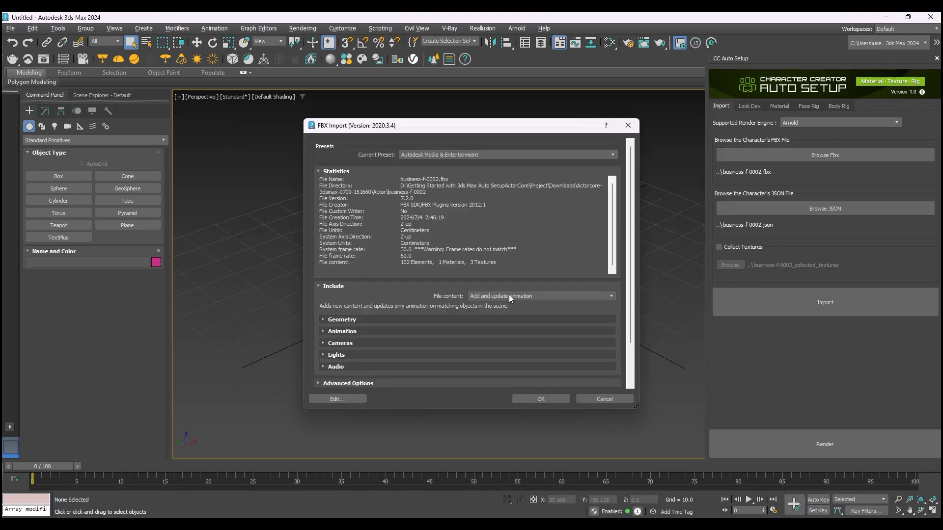
{"action": "left_click", "coordinate": [543, 343]}
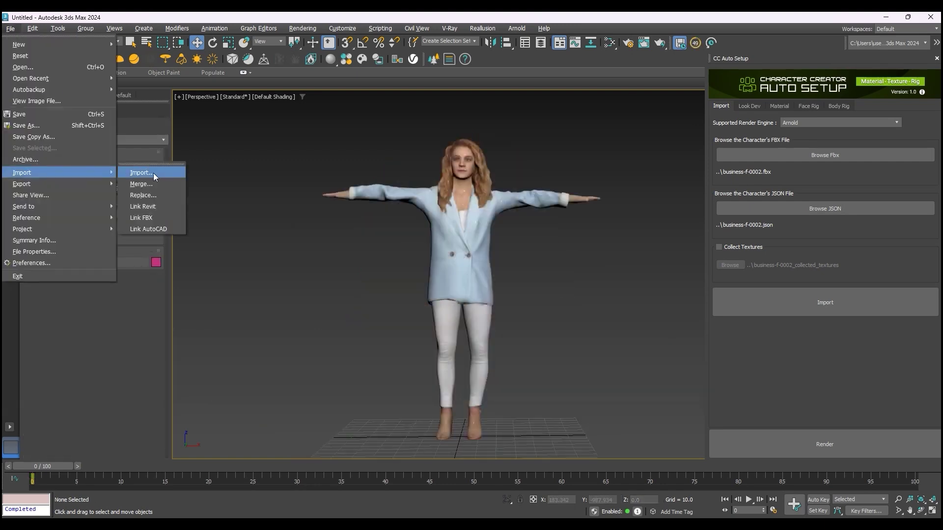
Import the 2stand-chat-direction-g1-f1 motion, set the frame range to 0–1200, and play it.
{"action": "left_click", "coordinate": [148, 176]}
{"action": "double_click", "coordinate": [126, 92]}
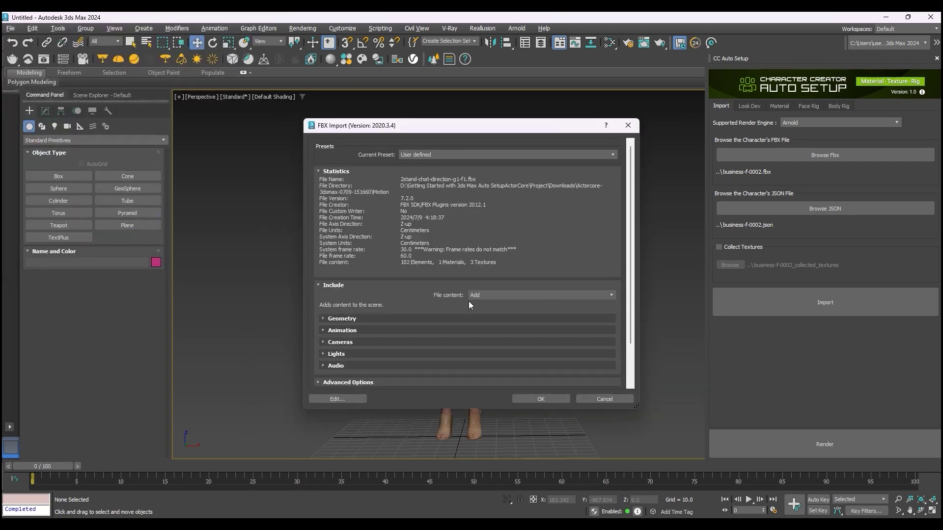
{"action": "left_click", "coordinate": [540, 399]}
{"action": "left_click", "coordinate": [773, 511]}
{"action": "left_click", "coordinate": [452, 388]}
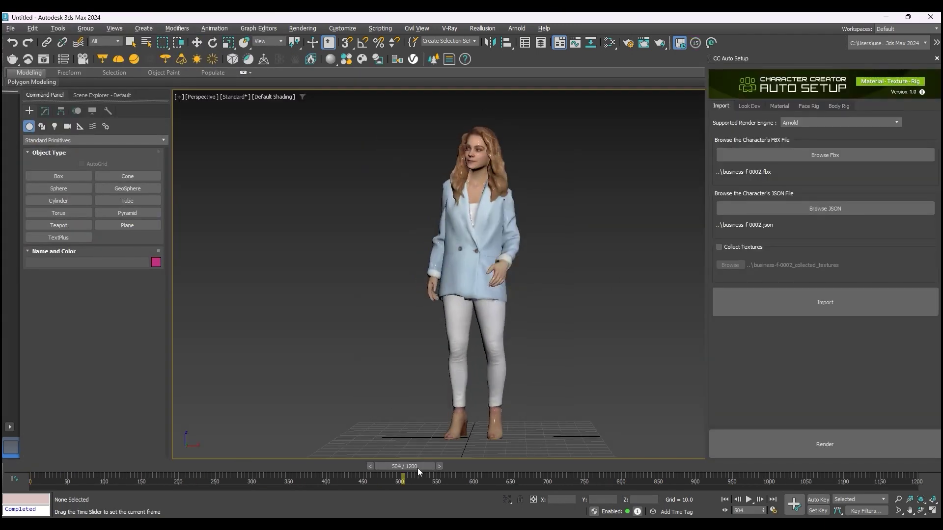
{"action": "left_click", "coordinate": [749, 499]}
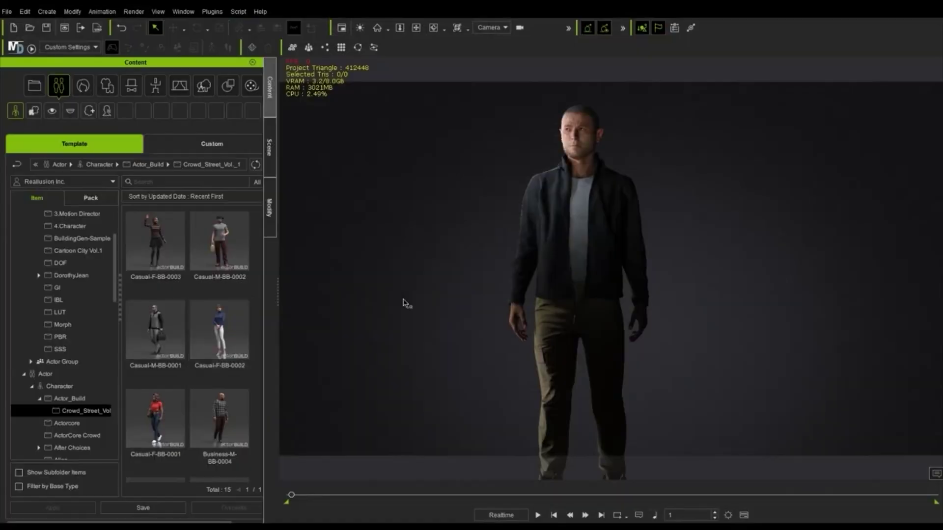
Export the character as FBX with the 3ds Max target preset.
{"action": "left_click", "coordinate": [7, 11]}
{"action": "left_click", "coordinate": [162, 89]}
{"action": "left_click", "coordinate": [418, 141]}
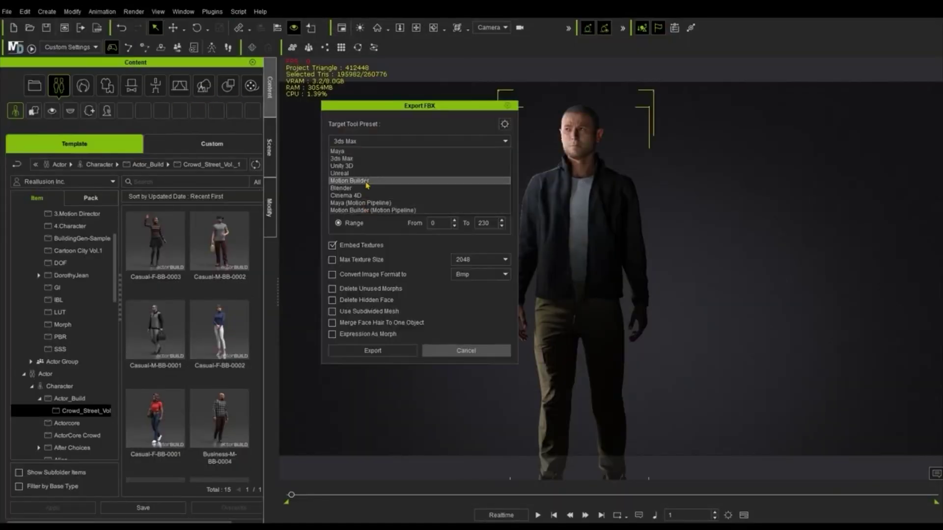
{"action": "left_click", "coordinate": [368, 182]}
{"action": "left_click", "coordinate": [345, 344]}
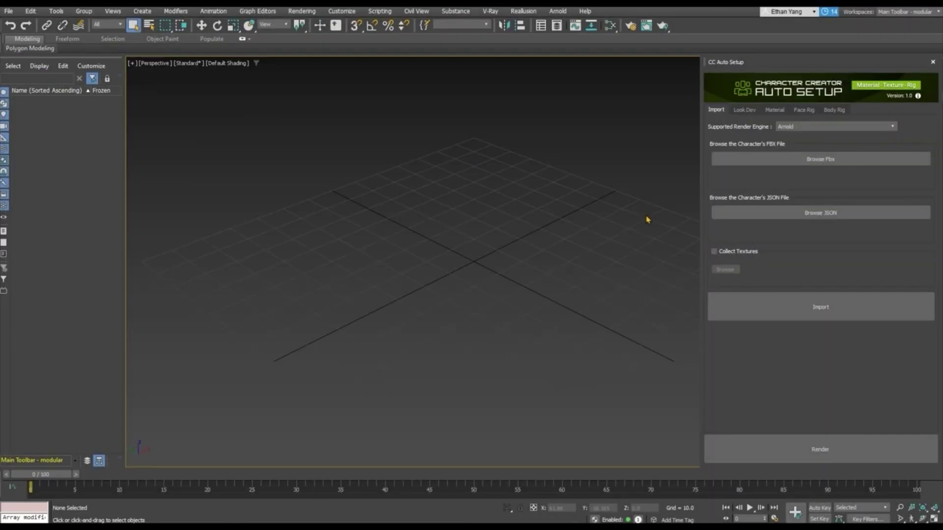
Import Alex.fbx with its materials using Arnold, and scrub the animation back to frame 0.
{"action": "left_click", "coordinate": [785, 127]}
{"action": "left_click", "coordinate": [821, 199]}
{"action": "left_click", "coordinate": [800, 163]}
{"action": "key", "text": "Return"}
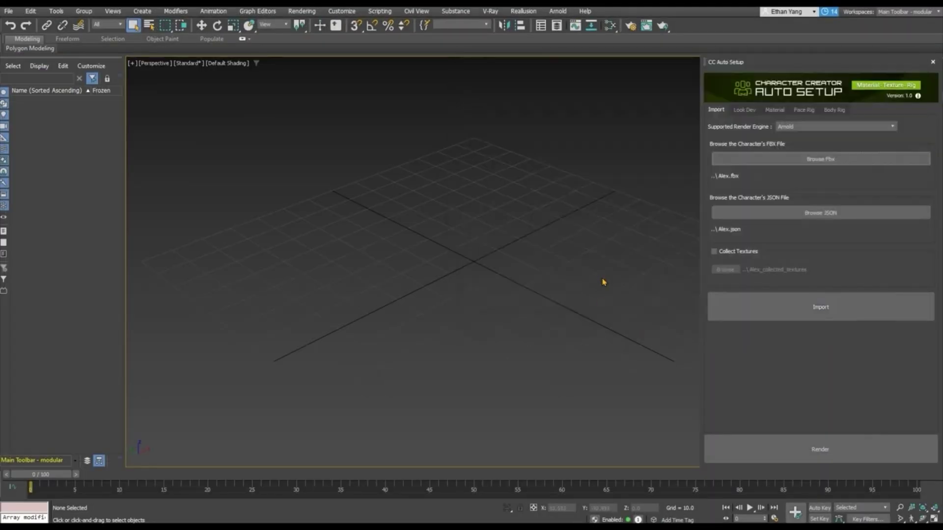
{"action": "left_click", "coordinate": [741, 314]}
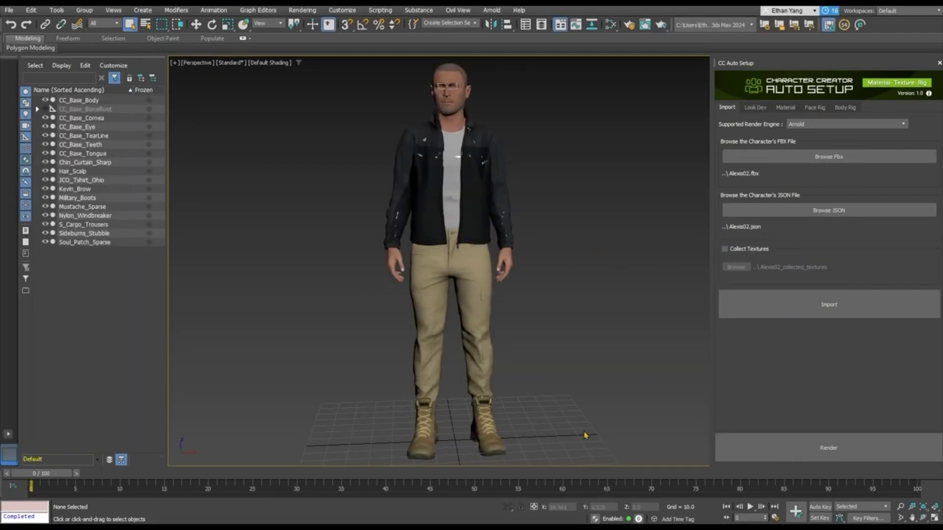
{"action": "left_click_drag", "start_coordinate": [39, 475], "coordinate": [252, 469]}
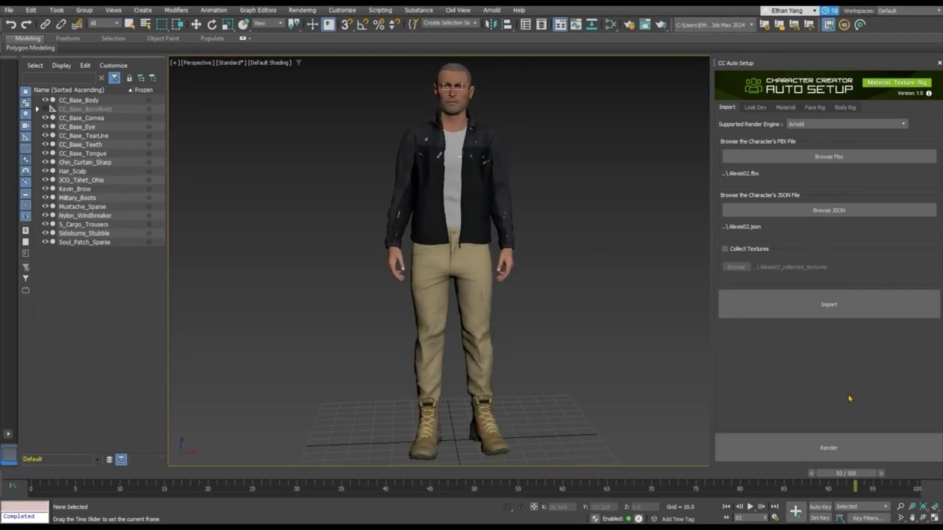
{"action": "left_click_drag", "start_coordinate": [844, 473], "coordinate": [30, 474]}
Load the character's materials in the Slate Material Editor and show the head's Morpher channels.
{"action": "left_click", "coordinate": [610, 25]}
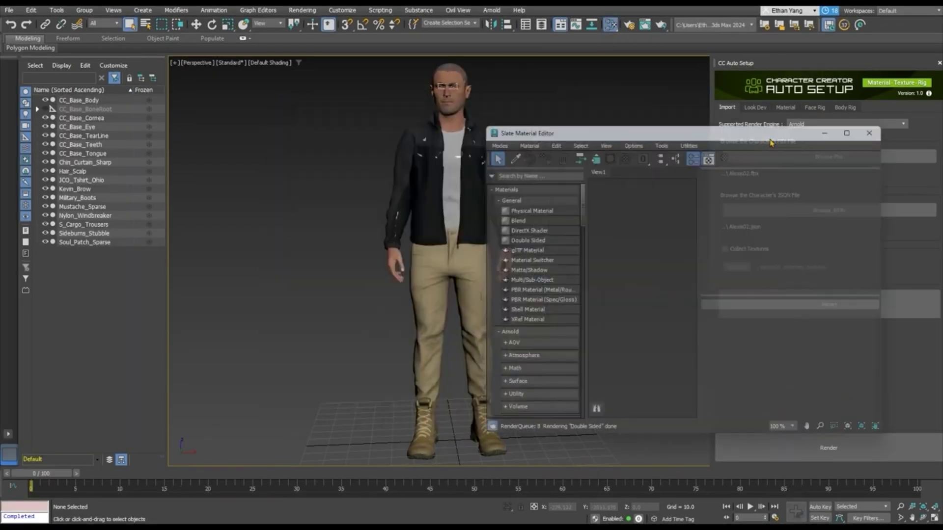
{"action": "left_click", "coordinate": [490, 108]}
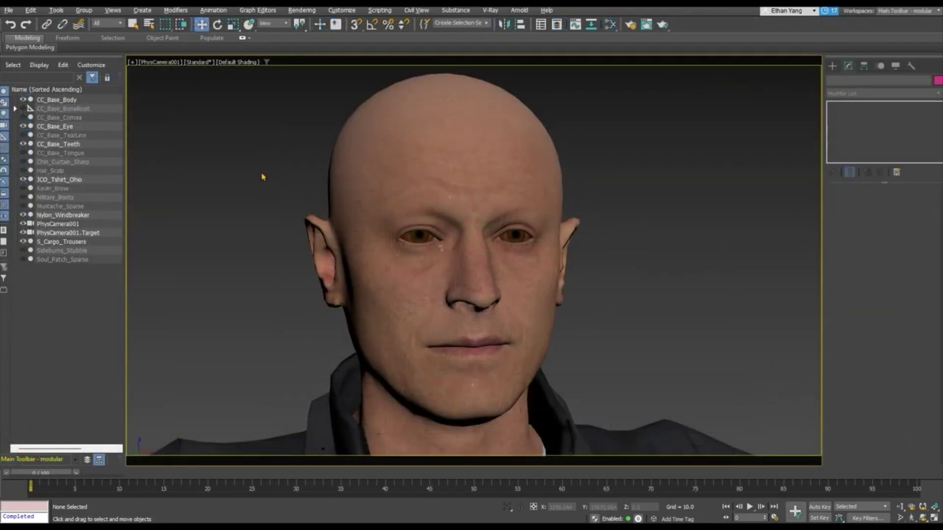
{"action": "left_click", "coordinate": [540, 295]}
{"action": "left_click", "coordinate": [864, 123]}
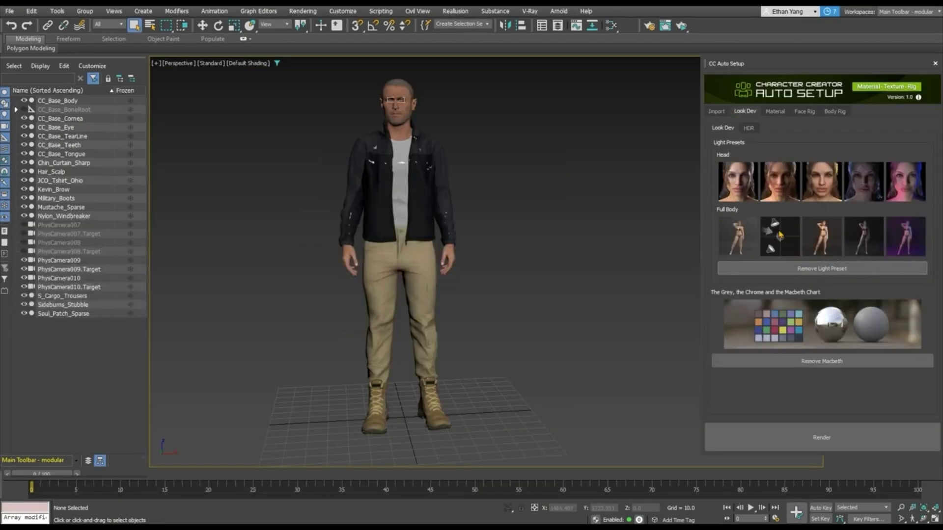
Try the look-dev light rig and second head preset, then add the Macbeth chart with spheres.
{"action": "left_click", "coordinate": [737, 182]}
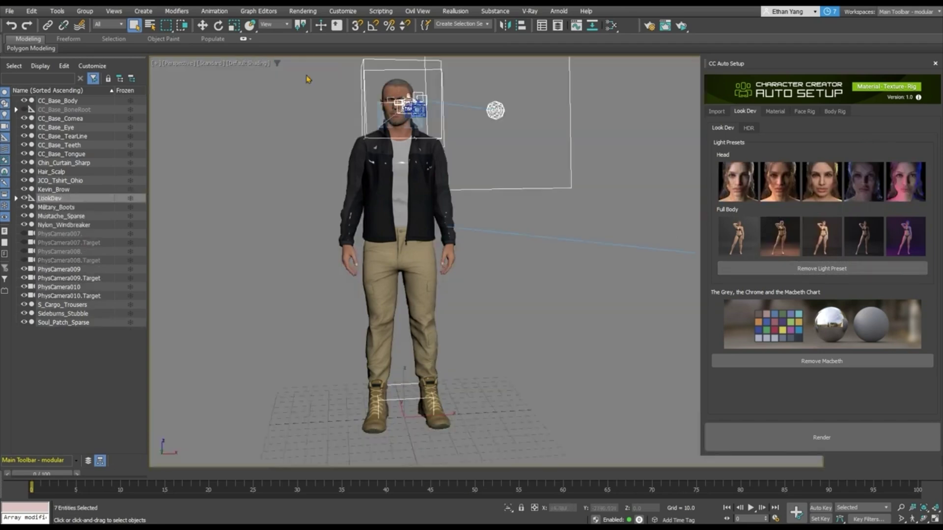
{"action": "left_click", "coordinate": [604, 320]}
{"action": "scroll", "coordinate": [604, 320], "scroll_direction": "down", "scroll_amount": 3}
{"action": "left_click", "coordinate": [777, 194]}
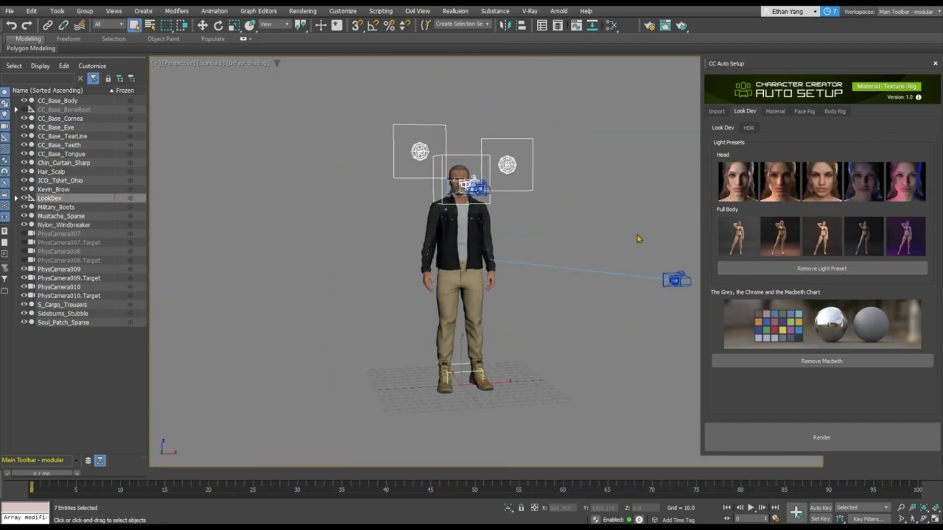
{"action": "left_click", "coordinate": [822, 269]}
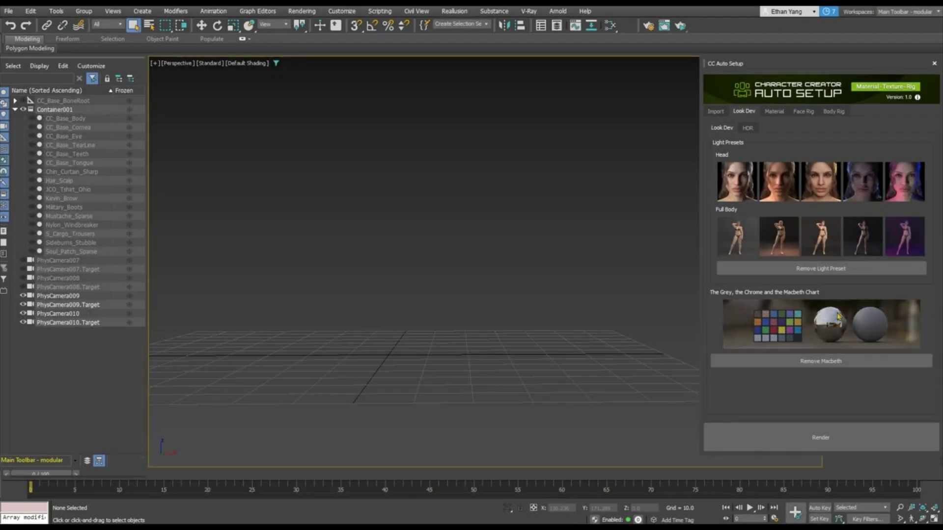
{"action": "left_click", "coordinate": [838, 317]}
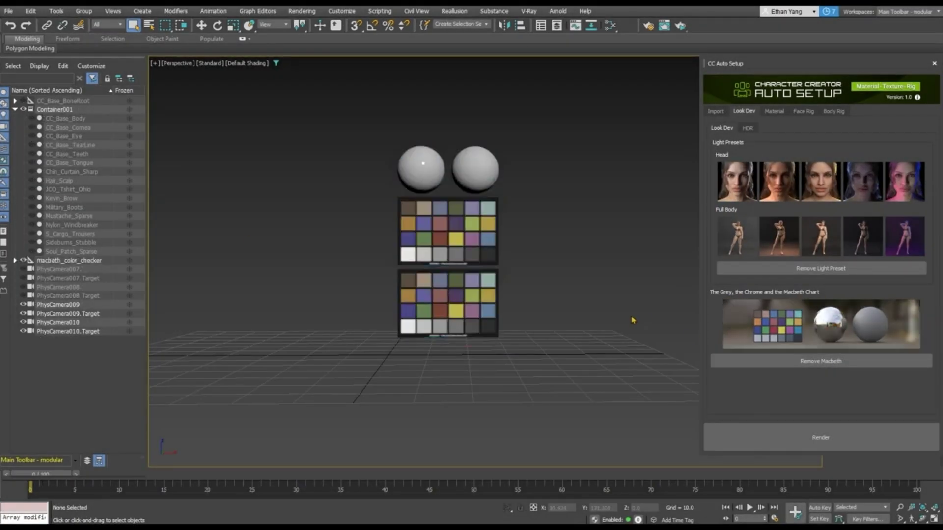
Load an interior HDR, rotate it, lower exposure to 6.7, and apply the first head light preset.
{"action": "left_click", "coordinate": [748, 129]}
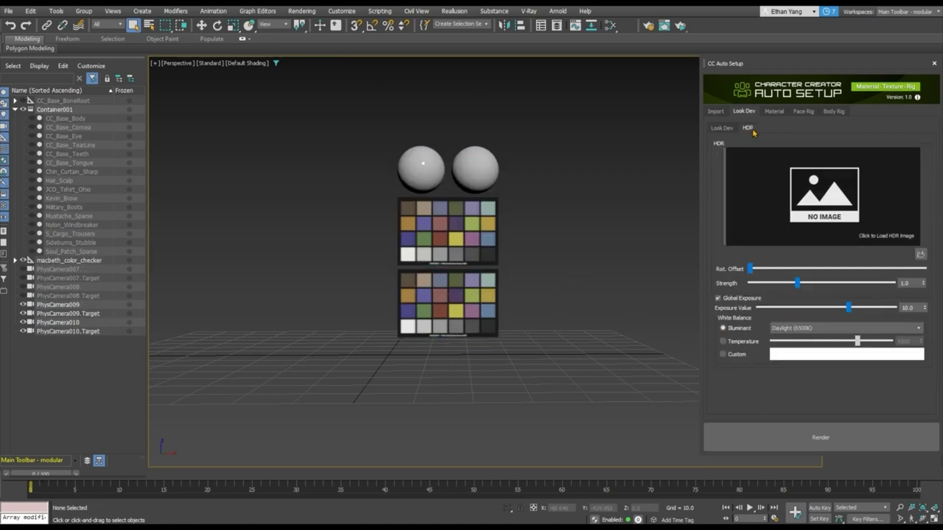
{"action": "left_click", "coordinate": [799, 165]}
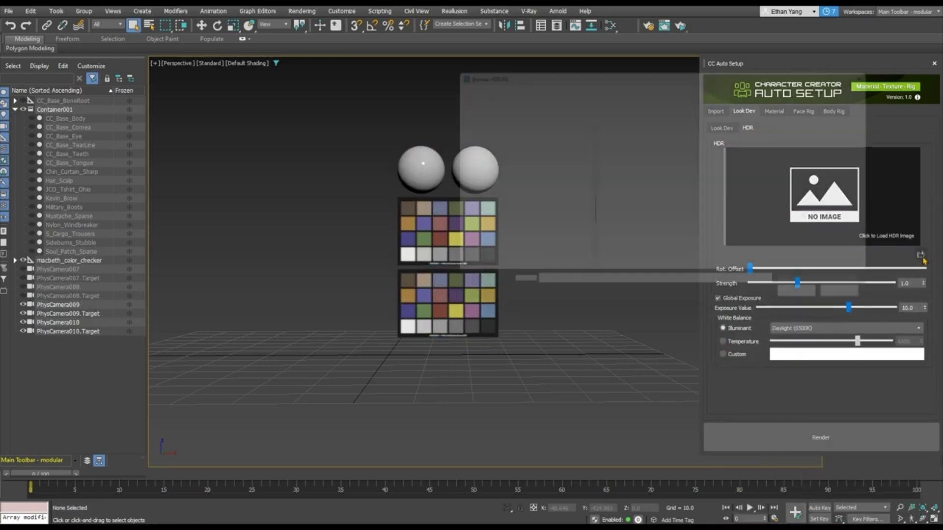
{"action": "left_click", "coordinate": [869, 308]}
{"action": "left_click", "coordinate": [820, 295]}
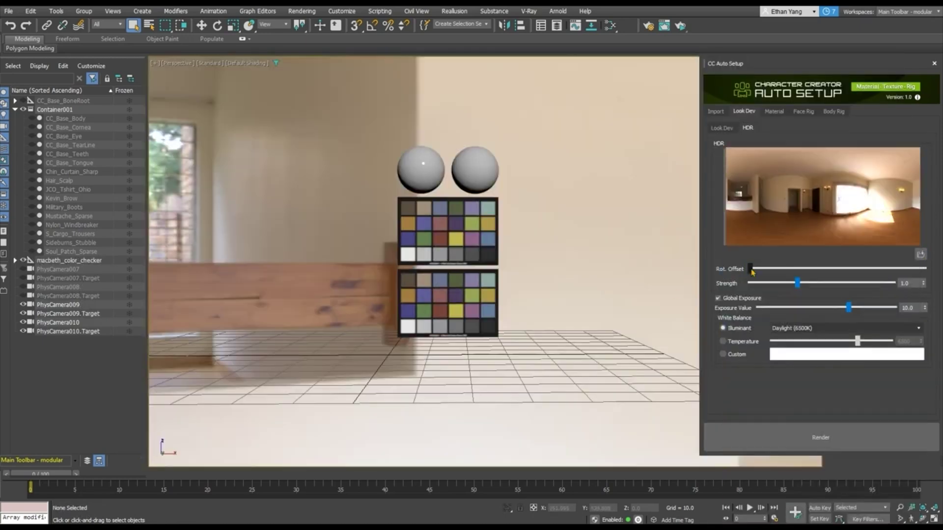
{"action": "left_click_drag", "start_coordinate": [805, 269], "coordinate": [894, 269]}
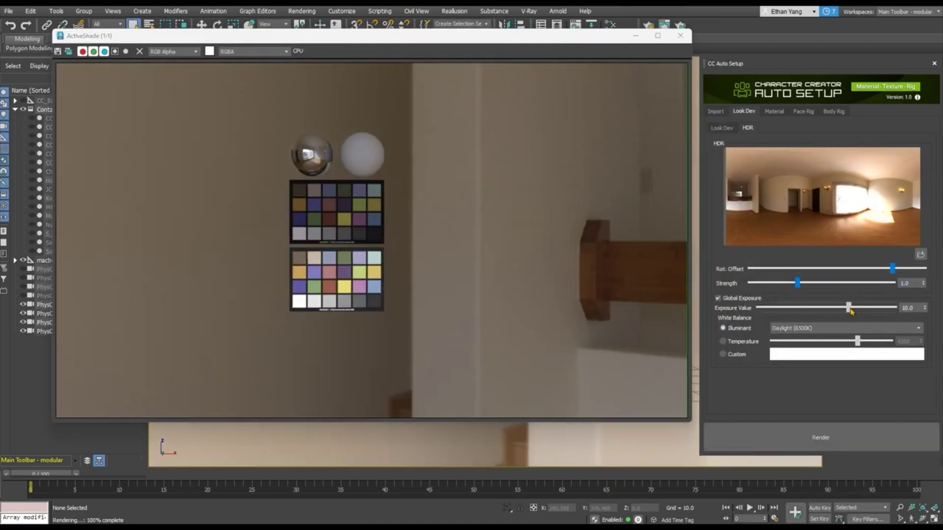
{"action": "left_click_drag", "start_coordinate": [848, 308], "coordinate": [843, 307]}
{"action": "left_click", "coordinate": [636, 36]}
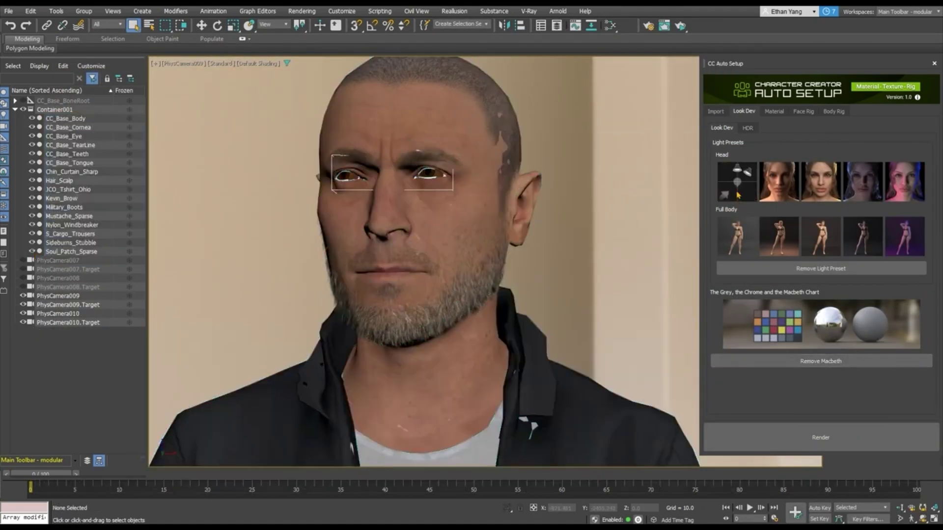
{"action": "left_click", "coordinate": [738, 195]}
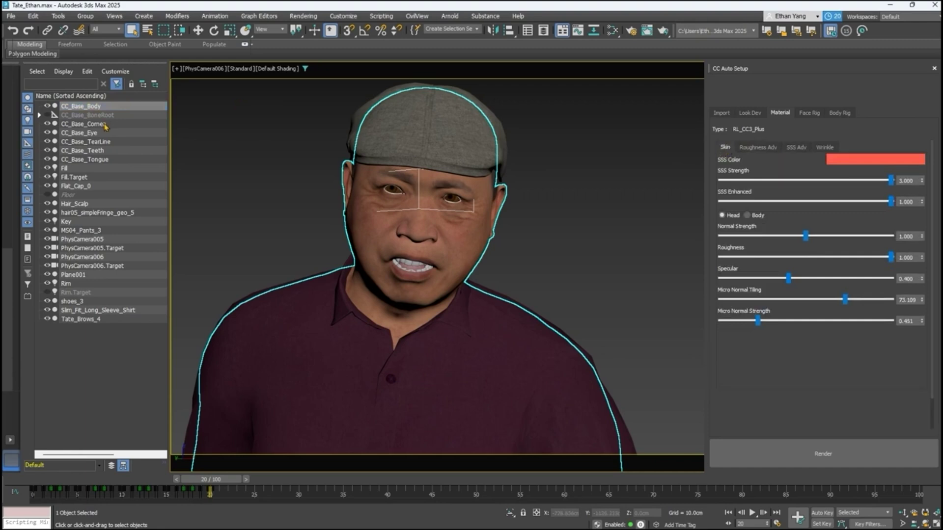
Select the cornea and other meshes to view their eye, sclera and body skin material settings.
{"action": "left_click", "coordinate": [105, 126]}
{"action": "left_click", "coordinate": [754, 160]}
{"action": "left_click", "coordinate": [775, 160]}
{"action": "left_click", "coordinate": [800, 159]}
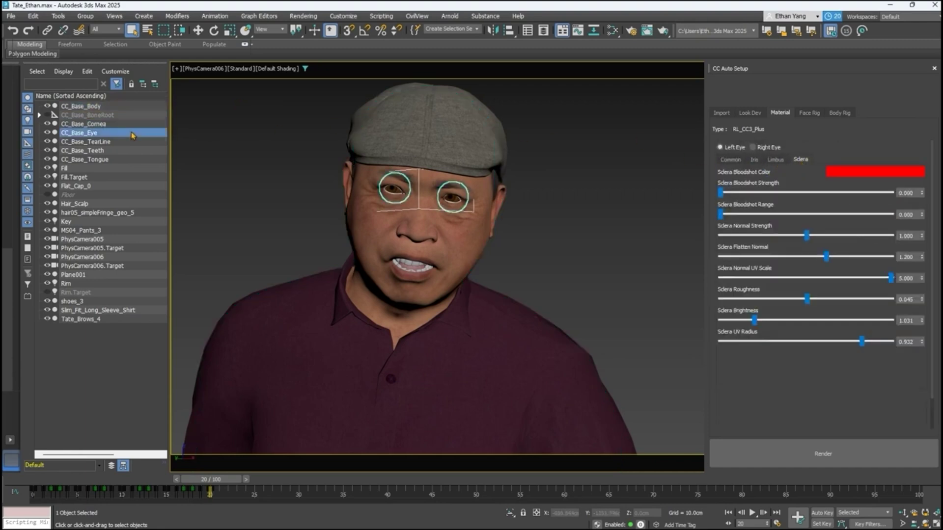
{"action": "key", "text": "Down"}
{"action": "key", "text": "Down"}
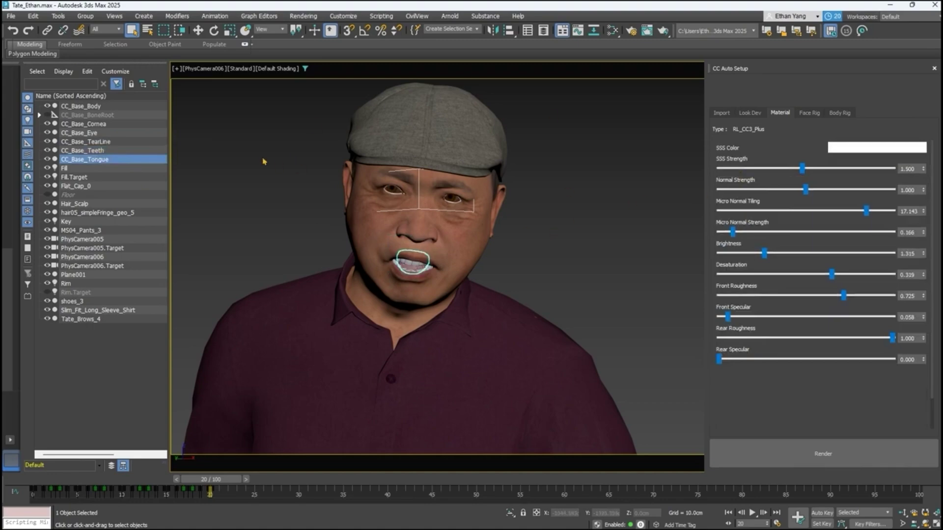
{"action": "key", "text": "Home"}
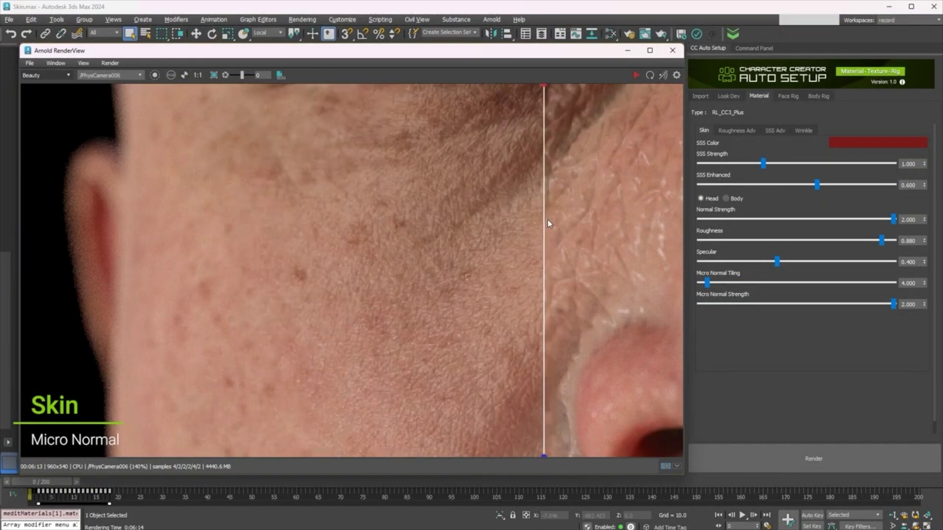
Compare skin, ear scatter, eye specular, sclera brightness and bloodshot changes in Arnold RenderView.
{"action": "left_click_drag", "start_coordinate": [547, 220], "coordinate": [404, 234]}
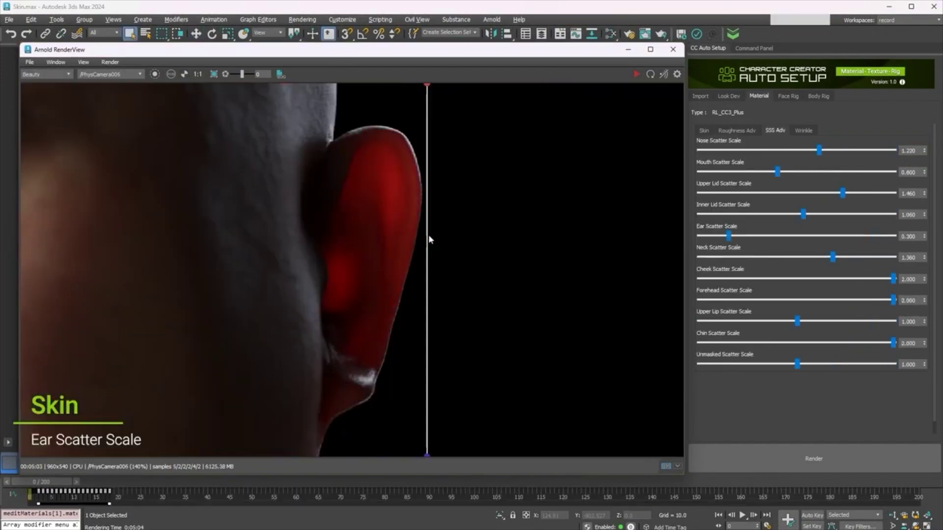
{"action": "left_click_drag", "start_coordinate": [428, 234], "coordinate": [418, 251]}
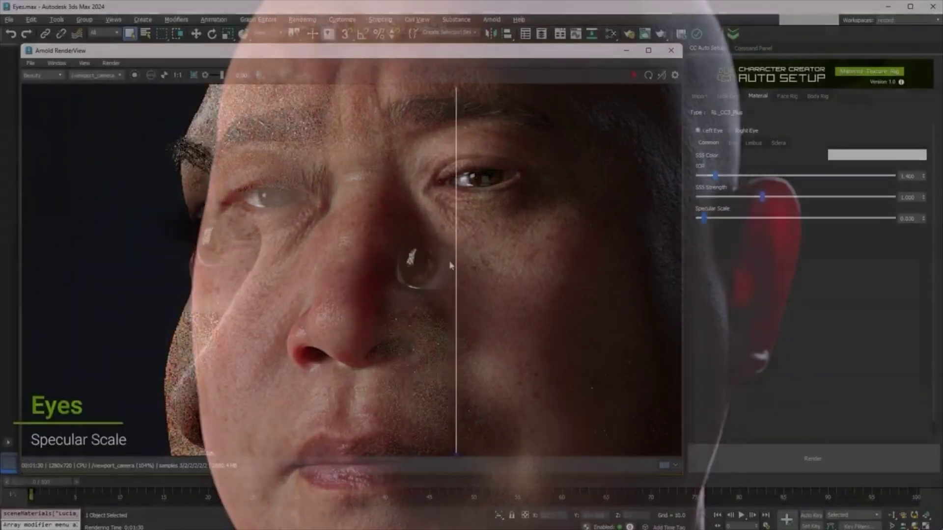
{"action": "left_click_drag", "start_coordinate": [459, 260], "coordinate": [184, 261]}
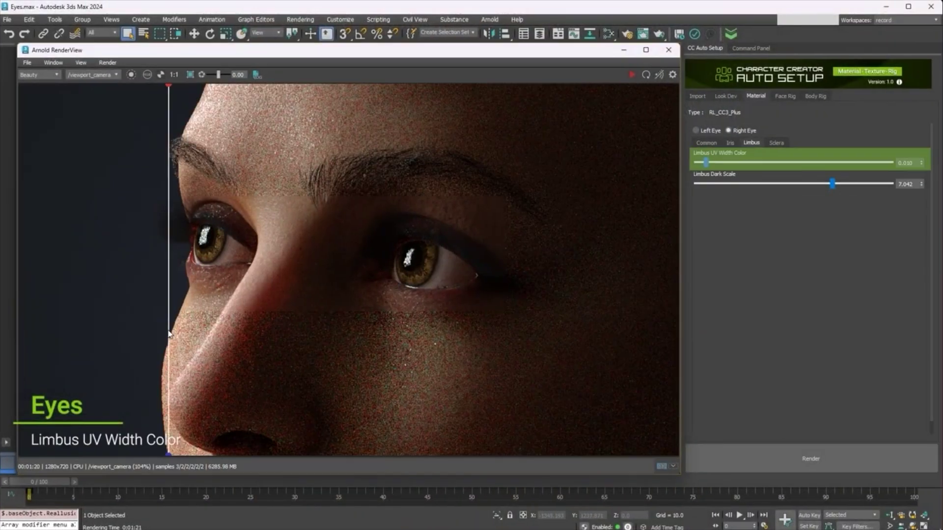
{"action": "left_click_drag", "start_coordinate": [211, 328], "coordinate": [278, 329]}
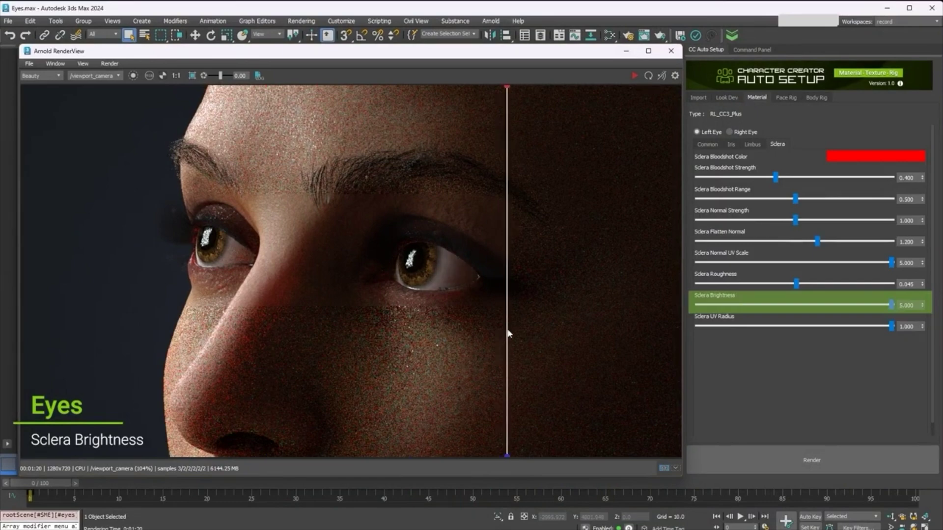
{"action": "left_click_drag", "start_coordinate": [172, 312], "coordinate": [247, 309]}
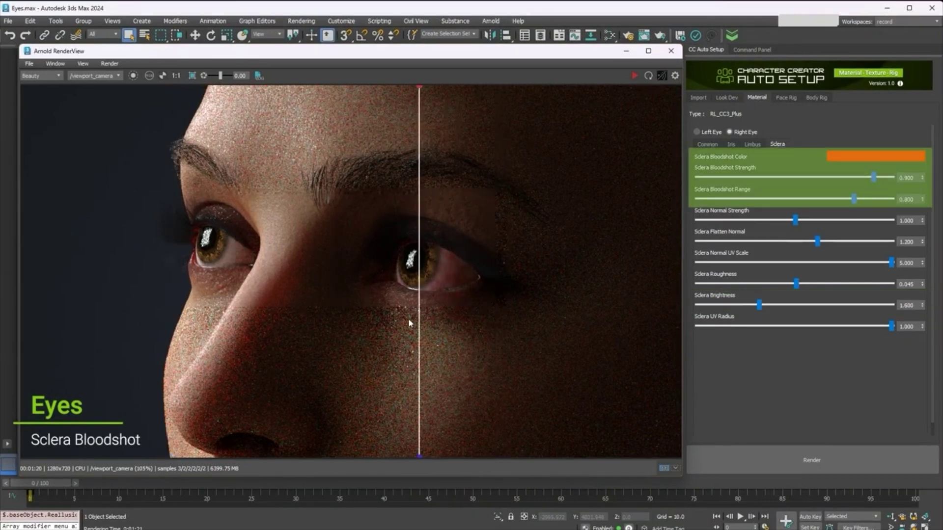
{"action": "left_click_drag", "start_coordinate": [411, 323], "coordinate": [305, 324]}
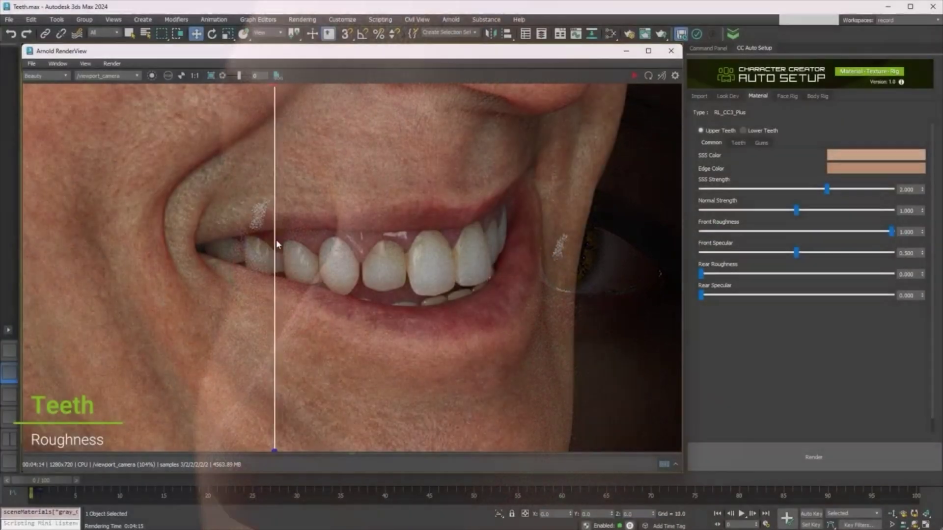
Compare the teeth roughness and brightness and beard base colour changes in Arnold RenderView.
{"action": "left_click_drag", "start_coordinate": [276, 240], "coordinate": [416, 226]}
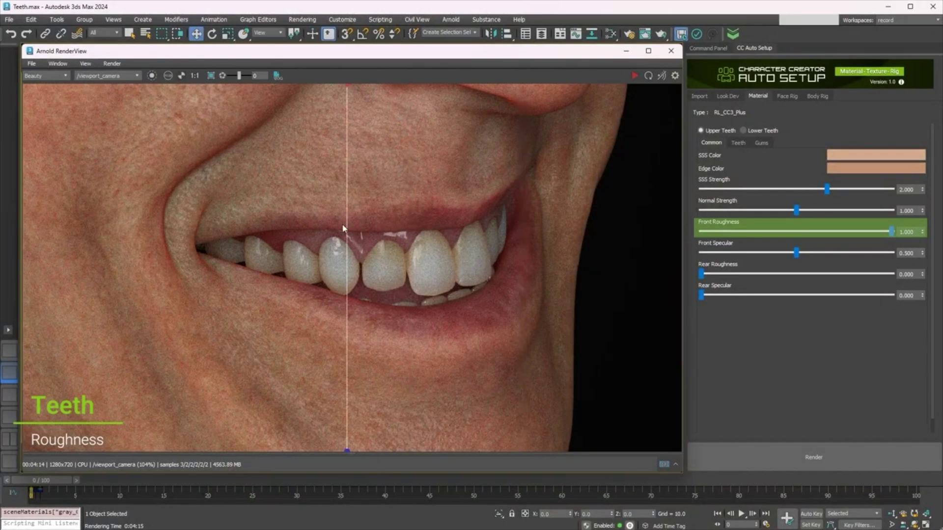
{"action": "left_click_drag", "start_coordinate": [343, 228], "coordinate": [288, 231]}
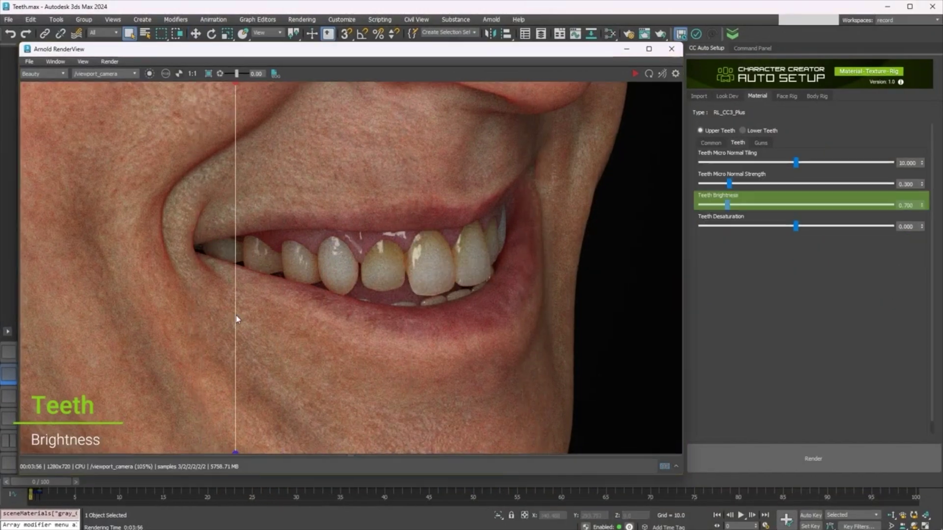
{"action": "left_click_drag", "start_coordinate": [237, 316], "coordinate": [263, 318]}
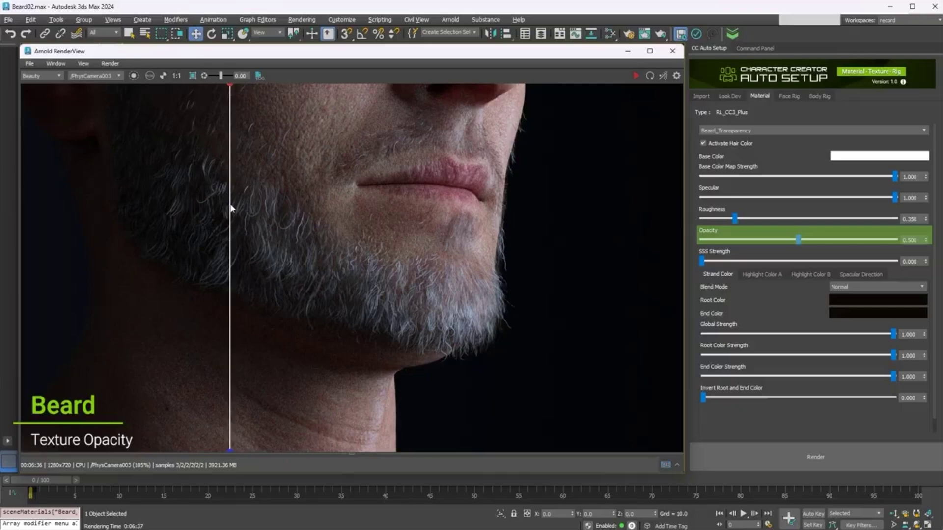
{"action": "left_click_drag", "start_coordinate": [231, 208], "coordinate": [261, 207]}
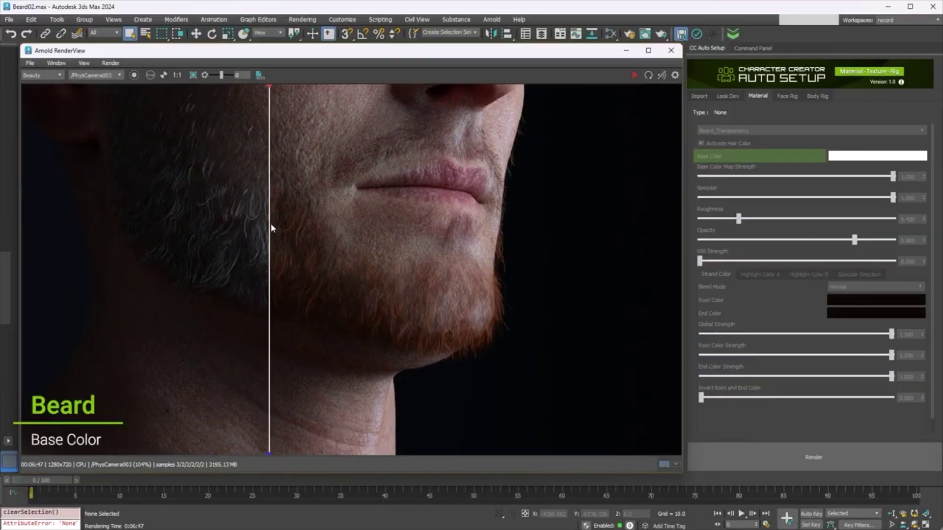
{"action": "left_click_drag", "start_coordinate": [270, 223], "coordinate": [232, 235]}
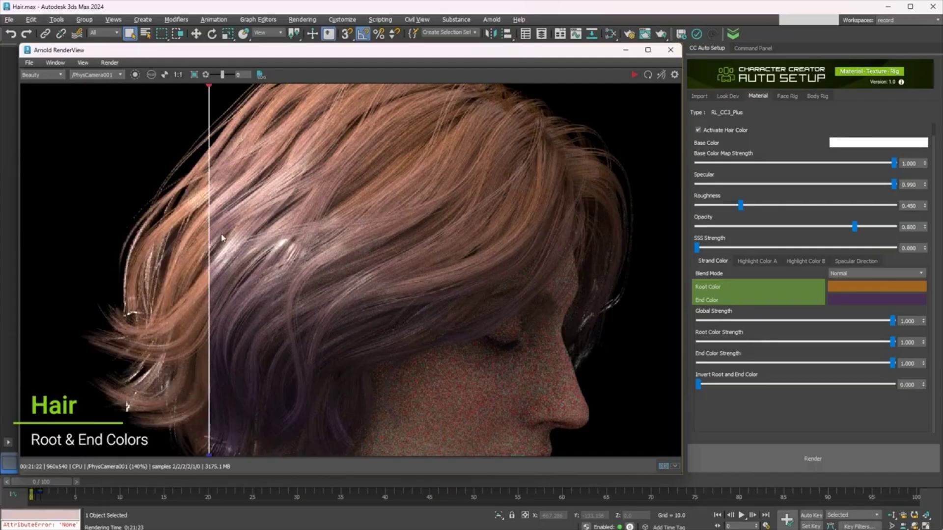
Compare the hair colour changes, including inverted root and end colours, in the render.
{"action": "left_click_drag", "start_coordinate": [211, 235], "coordinate": [84, 236]}
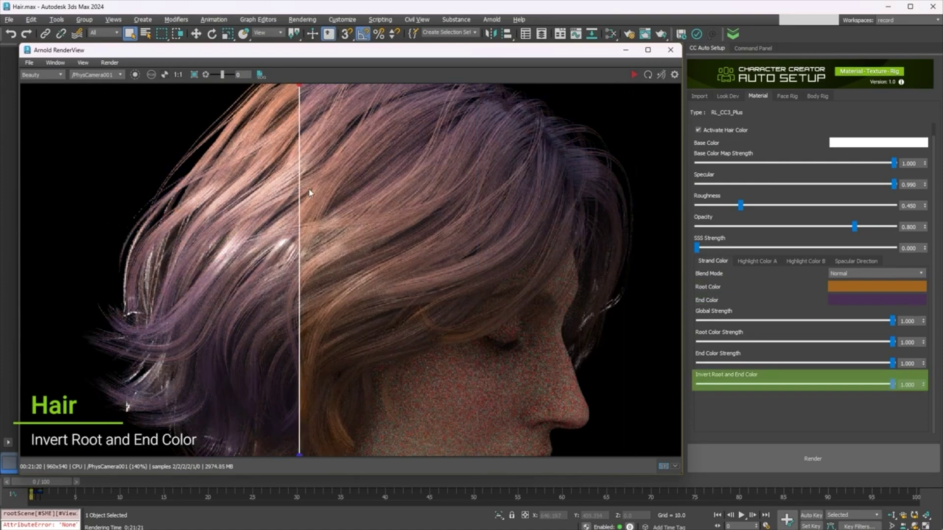
{"action": "left_click_drag", "start_coordinate": [308, 189], "coordinate": [135, 216]}
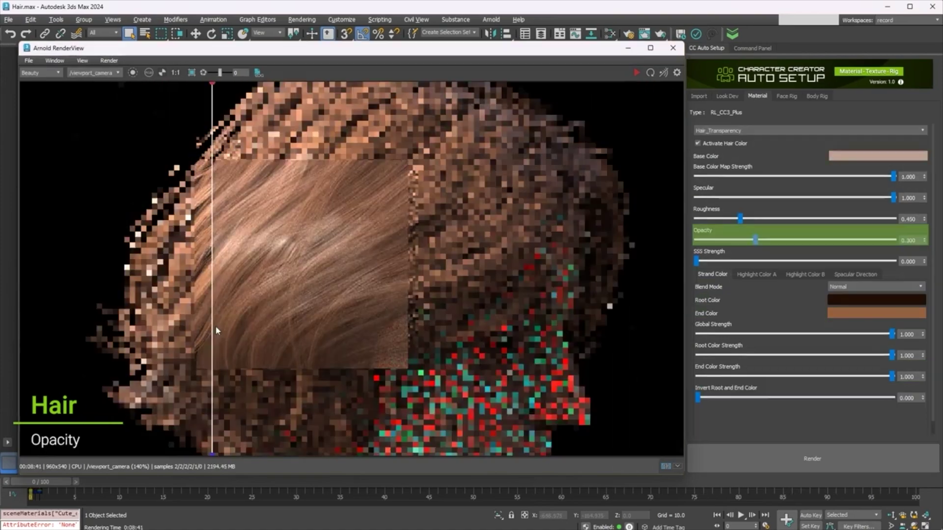
{"action": "mouse_move", "coordinate": [215, 325]}
{"action": "left_mouse_down"}
{"action": "mouse_move", "coordinate": [407, 324]}
{"action": "mouse_move", "coordinate": [228, 326]}
{"action": "left_mouse_up"}
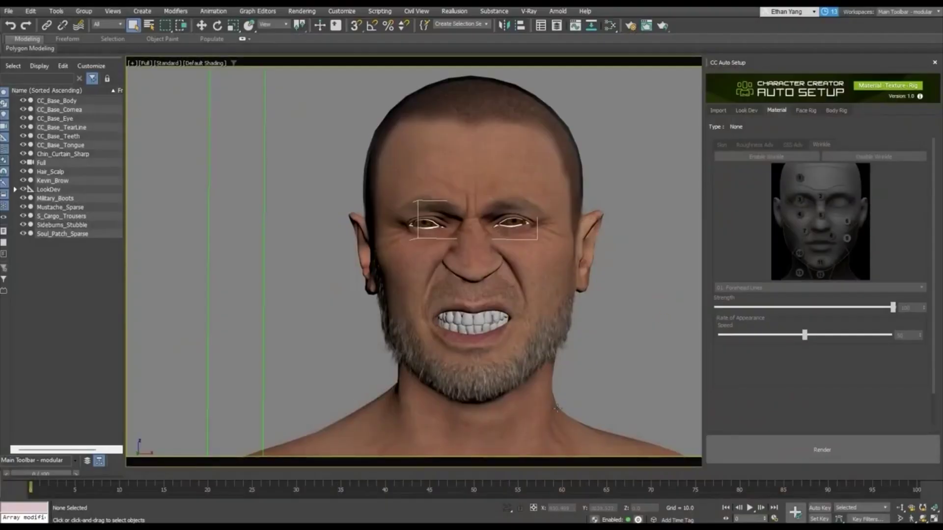
{"action": "left_click", "coordinate": [557, 408]}
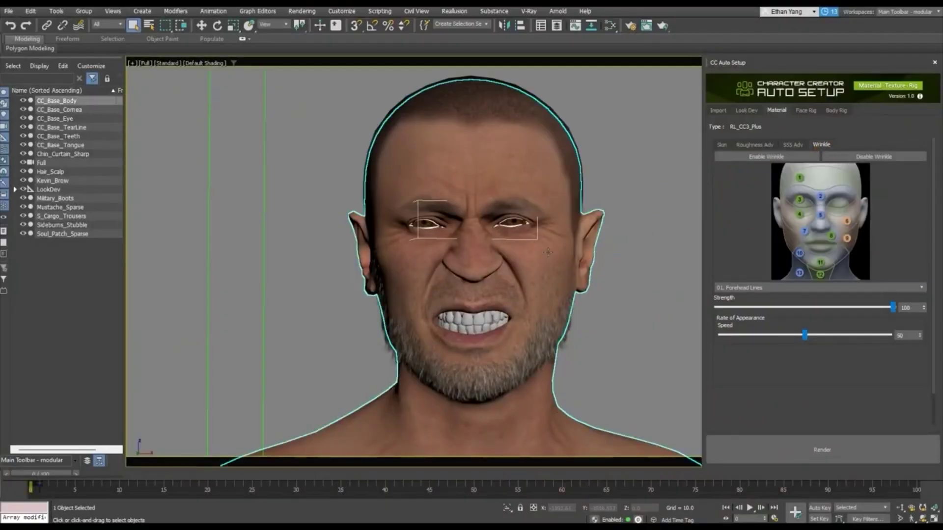
{"action": "left_click", "coordinate": [888, 288]}
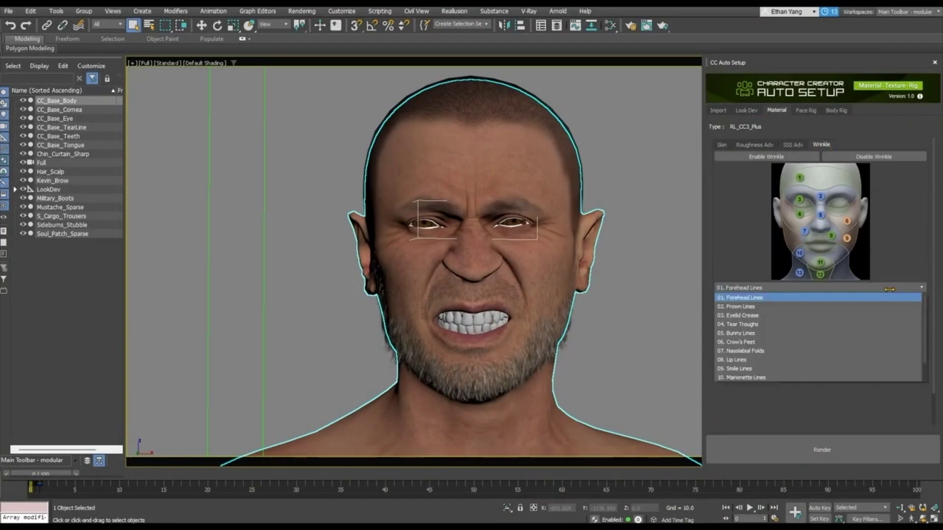
{"action": "scroll", "coordinate": [828, 363], "scroll_direction": "up", "scroll_amount": 3}
{"action": "left_click", "coordinate": [819, 301]}
{"action": "left_click", "coordinate": [820, 289]}
{"action": "left_click", "coordinate": [778, 342]}
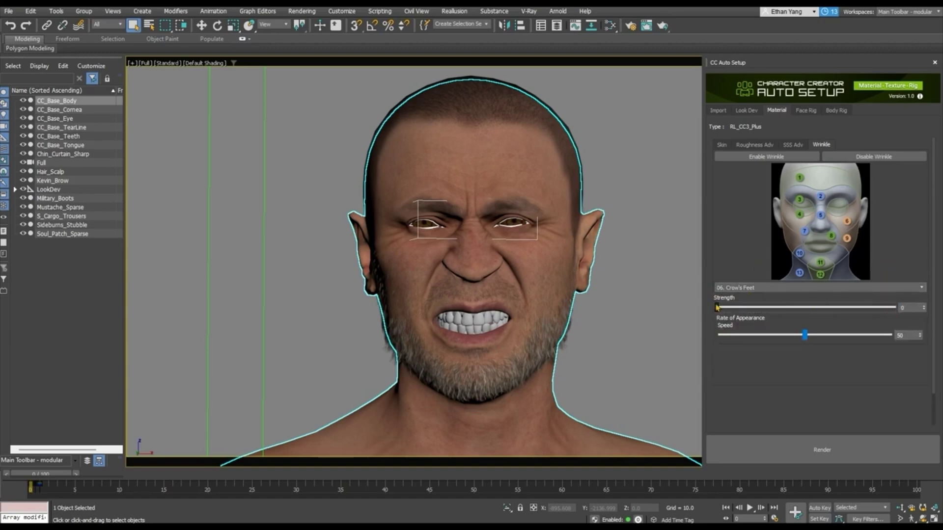
{"action": "left_click", "coordinate": [663, 284]}
{"action": "left_click", "coordinate": [603, 363]}
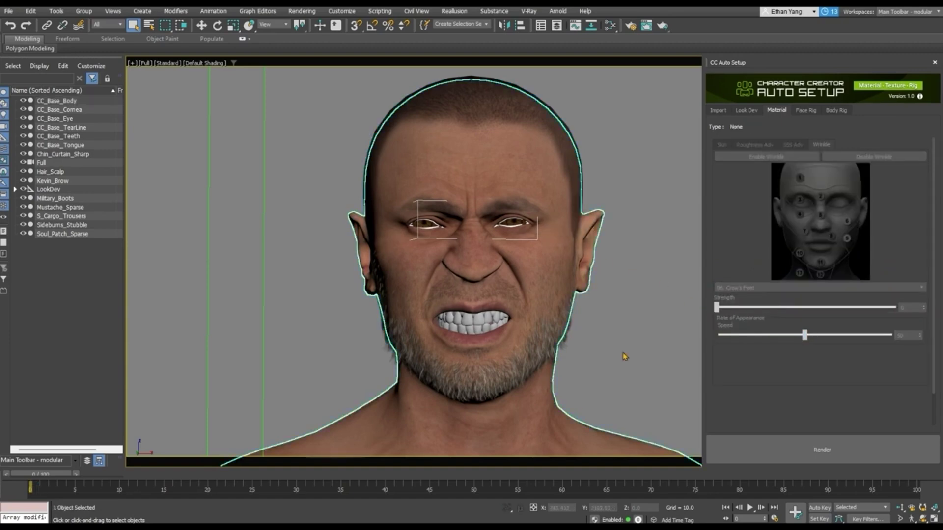
{"action": "left_click", "coordinate": [611, 394]}
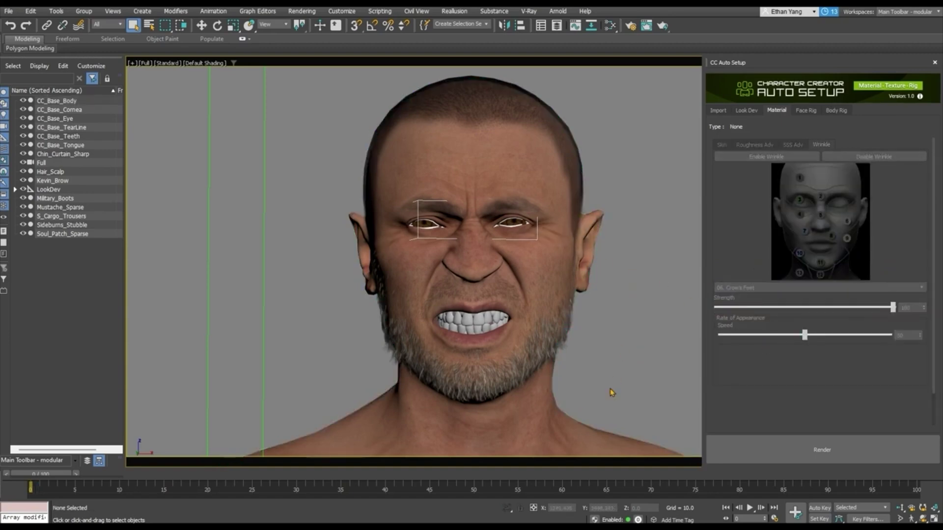
{"action": "left_click", "coordinate": [617, 420]}
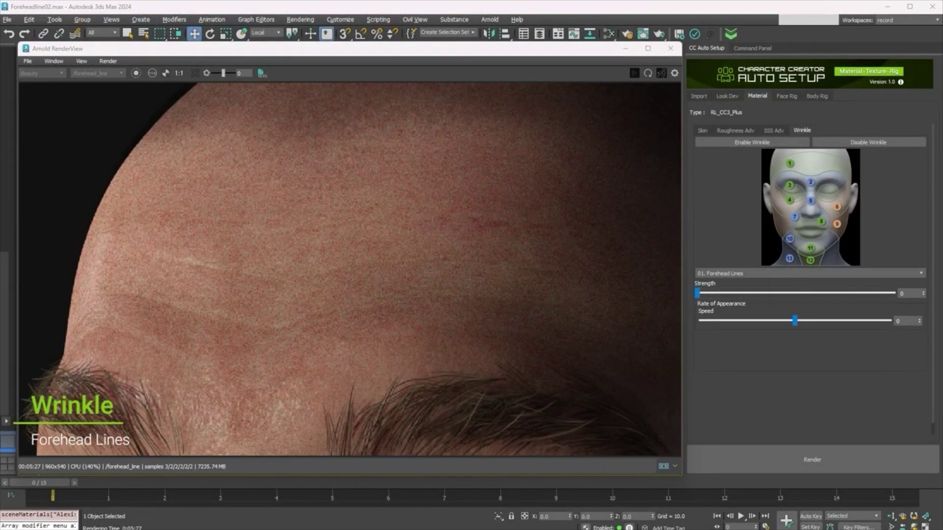
Wipe across the forehead, frown-lines, bunny-lines and neck-veins renders, comparing with and without wrinkles.
{"action": "left_click_drag", "start_coordinate": [55, 280], "coordinate": [589, 280]}
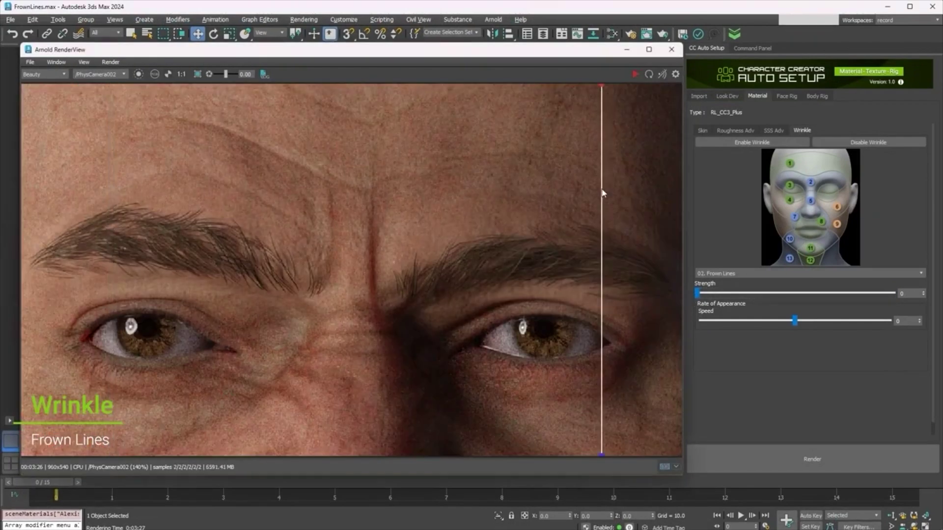
{"action": "left_click_drag", "start_coordinate": [603, 193], "coordinate": [122, 211]}
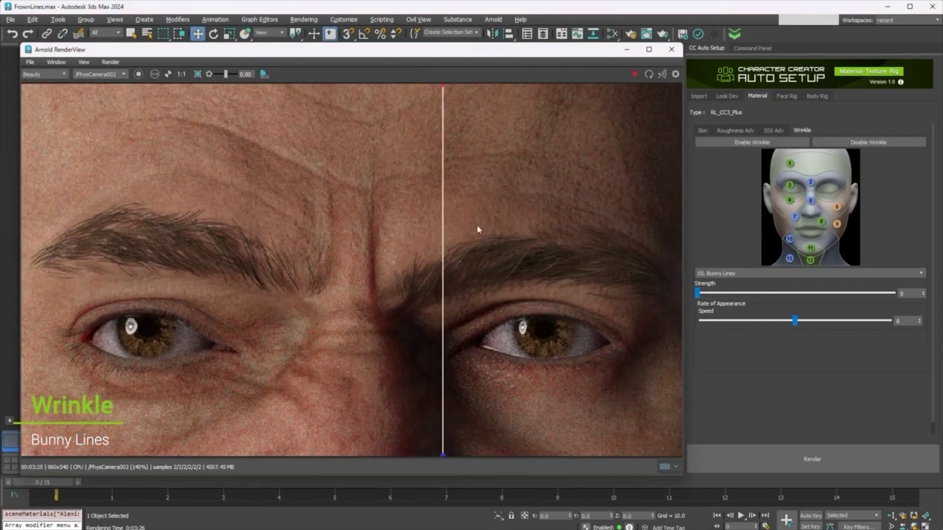
{"action": "left_click_drag", "start_coordinate": [478, 227], "coordinate": [162, 219]}
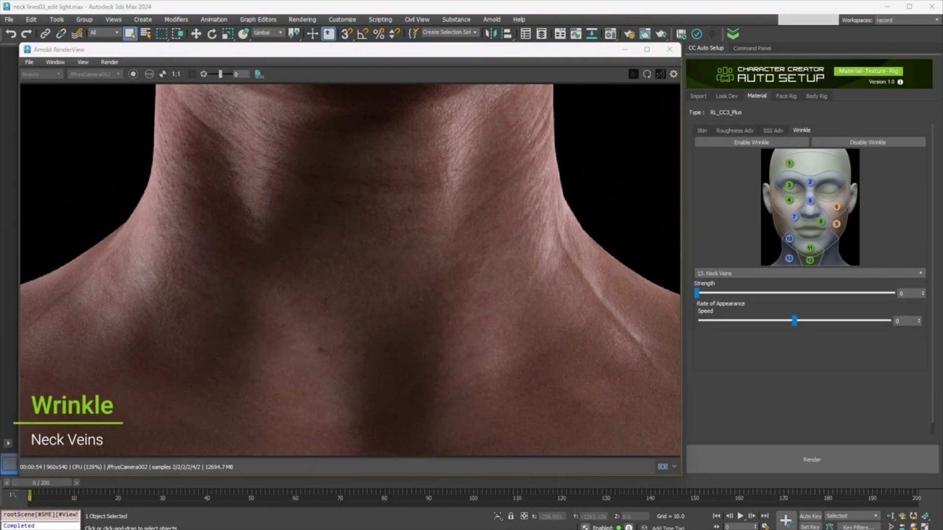
{"action": "left_click_drag", "start_coordinate": [27, 196], "coordinate": [57, 235]}
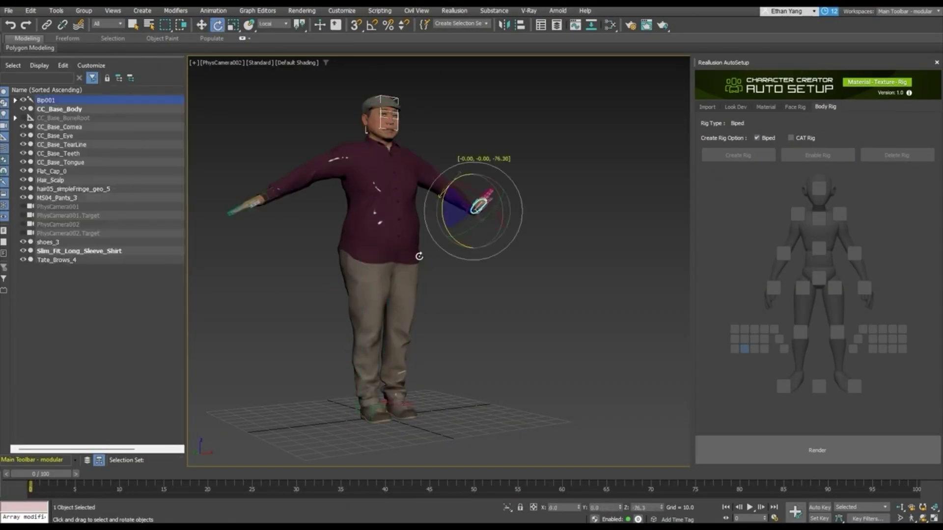
Rotate one arm upward, then try lifting the leg and undo it back to T-pose.
{"action": "left_click_drag", "start_coordinate": [471, 206], "coordinate": [499, 160]}
{"action": "left_click", "coordinate": [396, 404]}
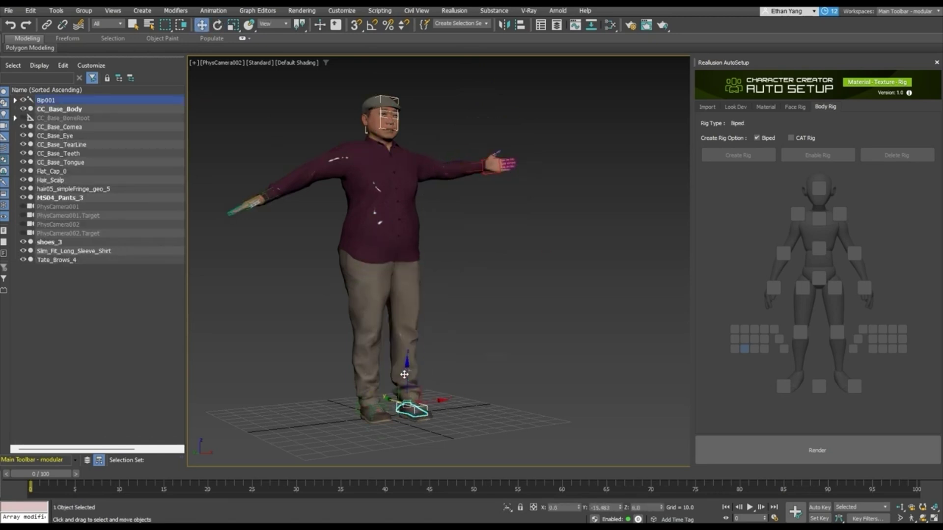
{"action": "left_click_drag", "start_coordinate": [396, 404], "coordinate": [438, 323]}
{"action": "key", "text": "ctrl+z"}
{"action": "left_click", "coordinate": [409, 280]}
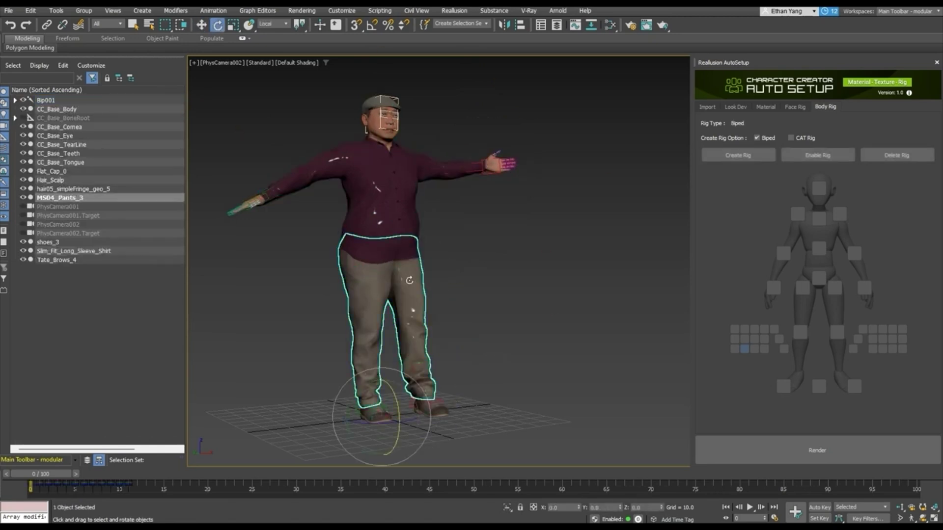
Rotate the other arm down and forward, then select the rig's pelvis in the Motion panel.
{"action": "left_click", "coordinate": [818, 155]}
{"action": "left_click_drag", "start_coordinate": [344, 162], "coordinate": [363, 191]}
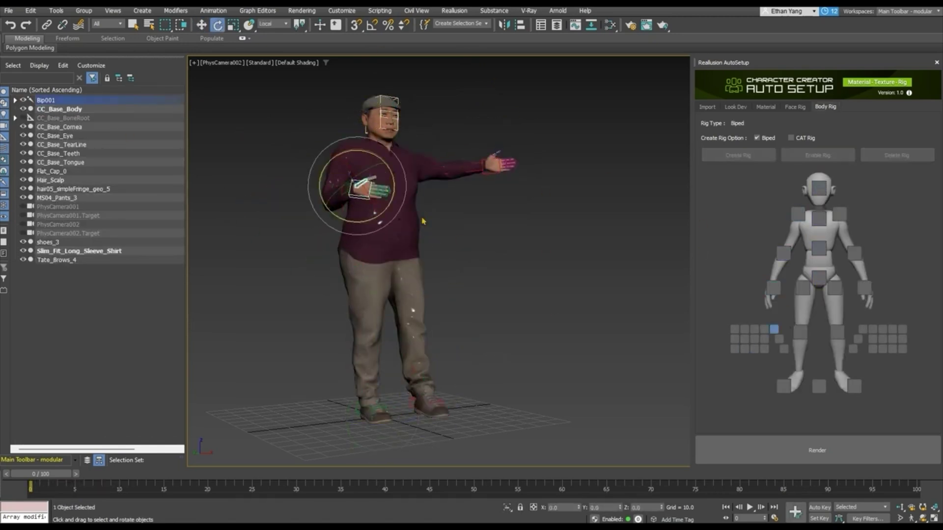
{"action": "left_click", "coordinate": [414, 272]}
{"action": "key", "text": "w"}
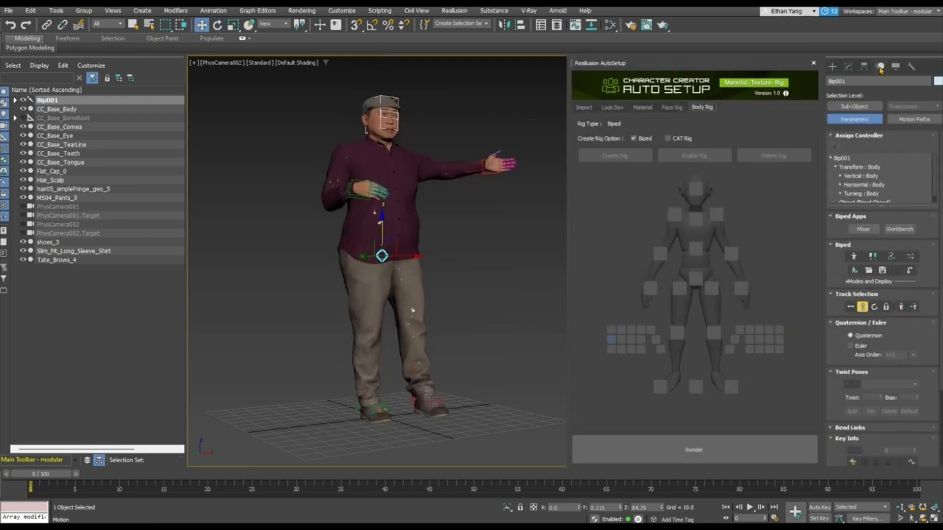
{"action": "left_click", "coordinate": [445, 401]}
{"action": "scroll", "coordinate": [841, 383], "scroll_direction": "down", "scroll_amount": 3}
{"action": "left_click", "coordinate": [381, 251]}
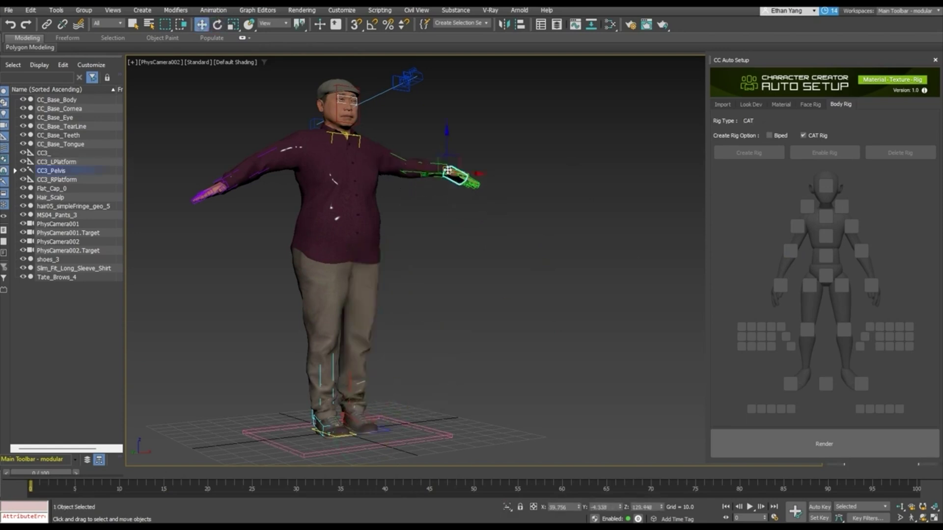
Select the CAT pelvis in the body picker and raise it so the character stands up.
{"action": "key", "text": "e"}
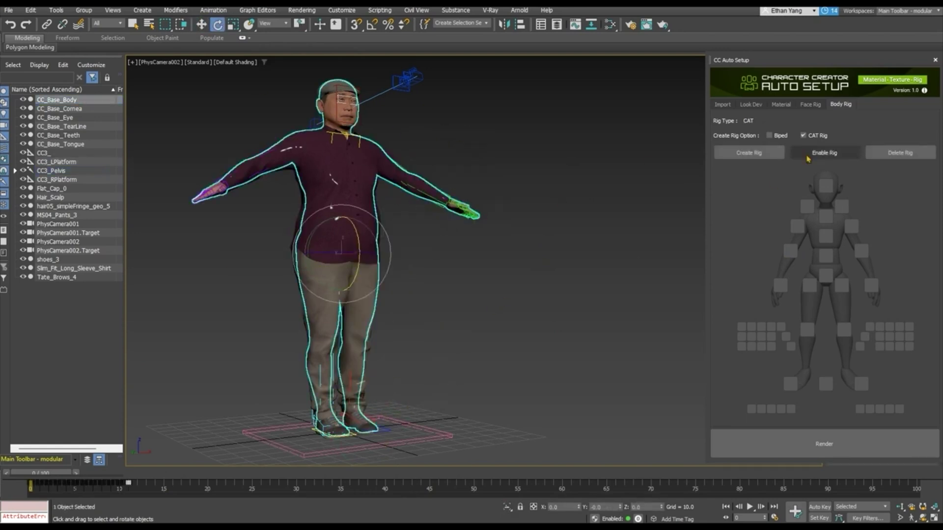
{"action": "left_click", "coordinate": [827, 278]}
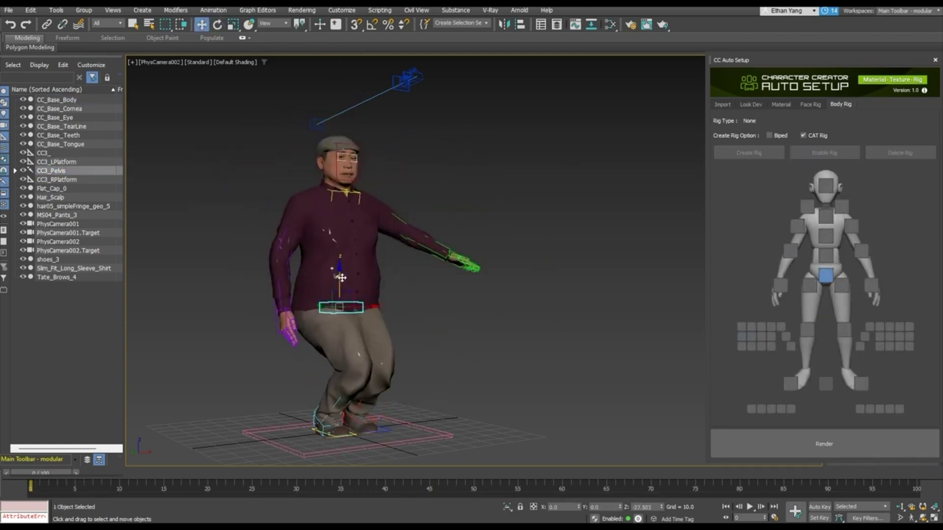
{"action": "left_click_drag", "start_coordinate": [342, 277], "coordinate": [421, 224]}
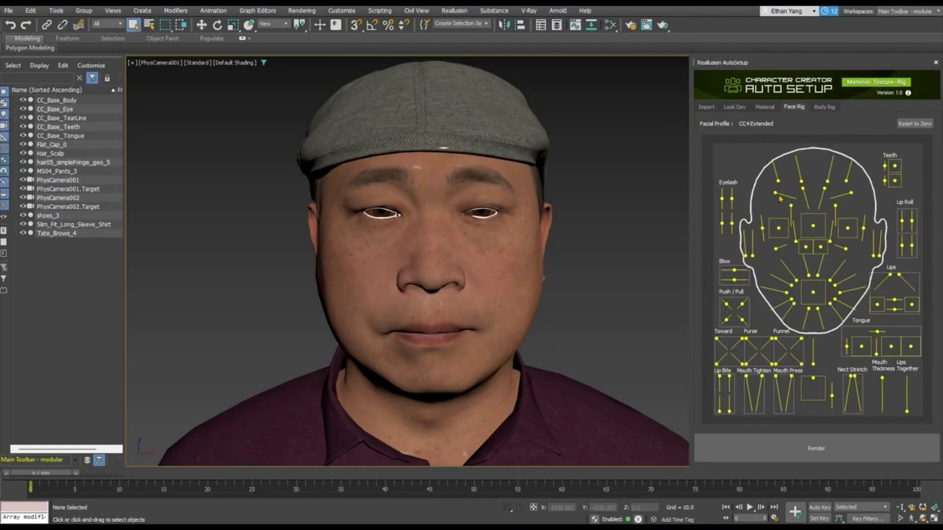
Shape the brows and mouth into a smile showing teeth, reset the controls, and render the frame.
{"action": "left_click_drag", "start_coordinate": [799, 188], "coordinate": [768, 212]}
{"action": "left_click_drag", "start_coordinate": [817, 232], "coordinate": [795, 246]}
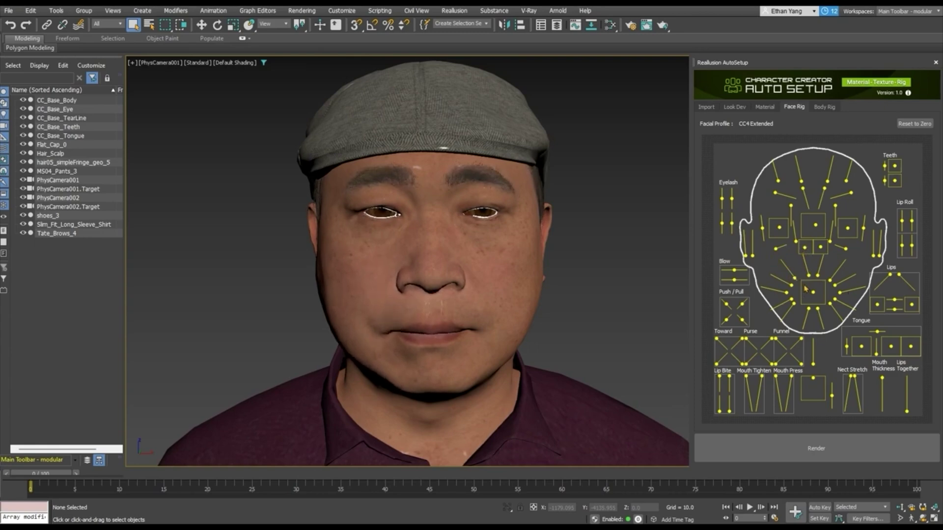
{"action": "left_click_drag", "start_coordinate": [805, 289], "coordinate": [792, 287]}
{"action": "left_click_drag", "start_coordinate": [812, 379], "coordinate": [814, 389]}
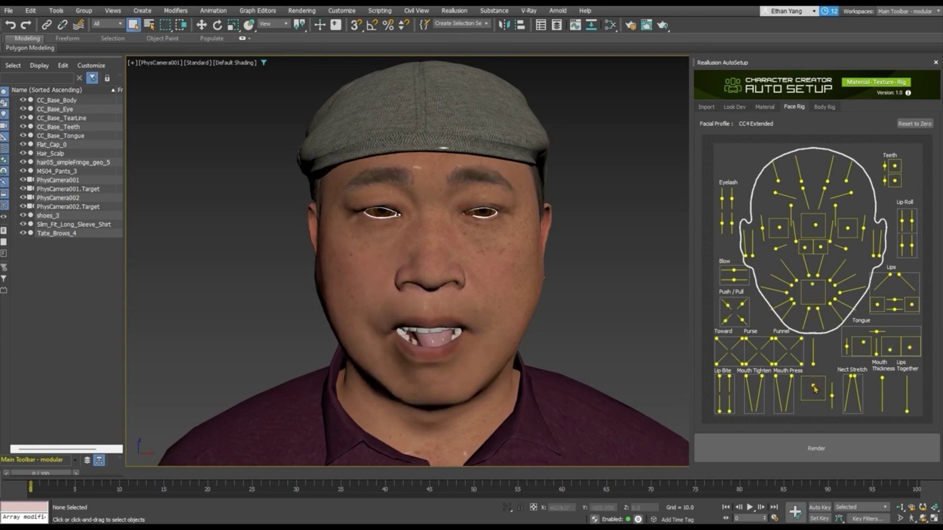
{"action": "left_click", "coordinate": [914, 124]}
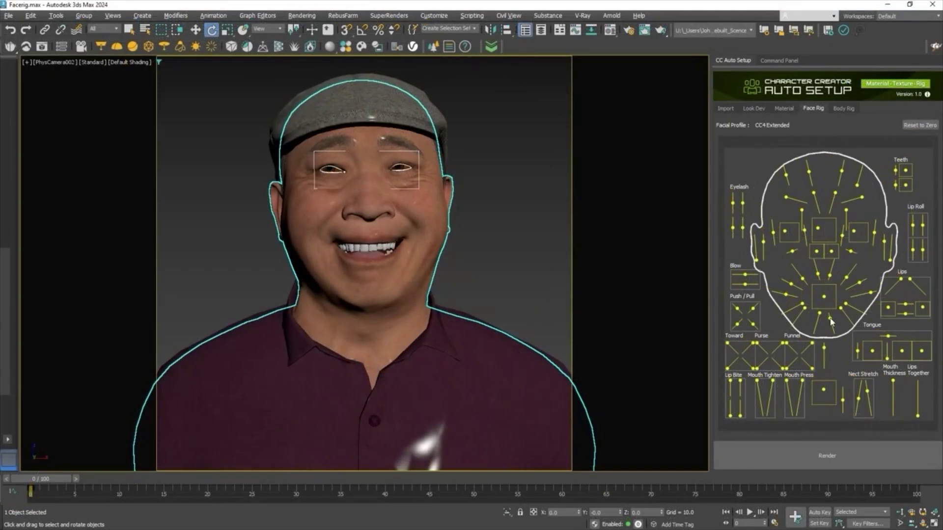
{"action": "key", "text": "shift+q"}
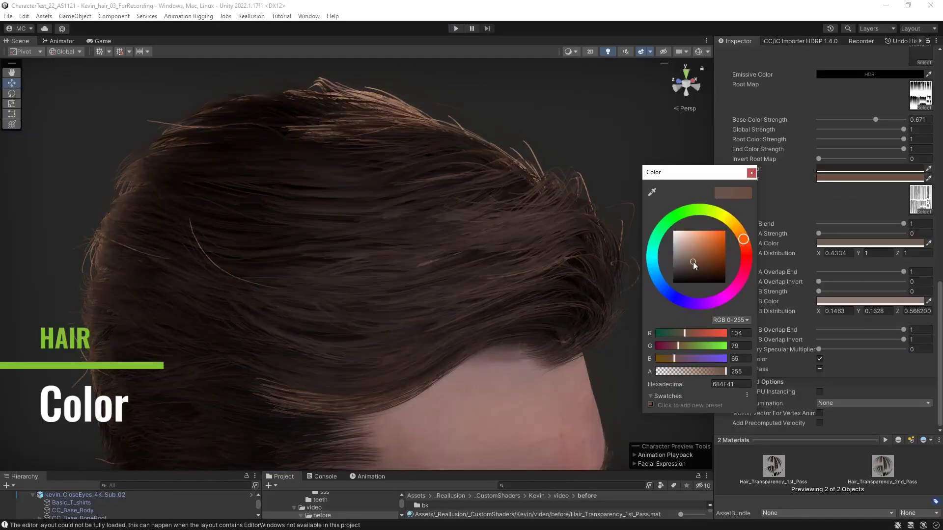
Adjust hair hue, highlight colour and specular, shift the iris hue, and set nose smoothness to -0.19.
{"action": "left_click_drag", "start_coordinate": [693, 261], "coordinate": [746, 275]}
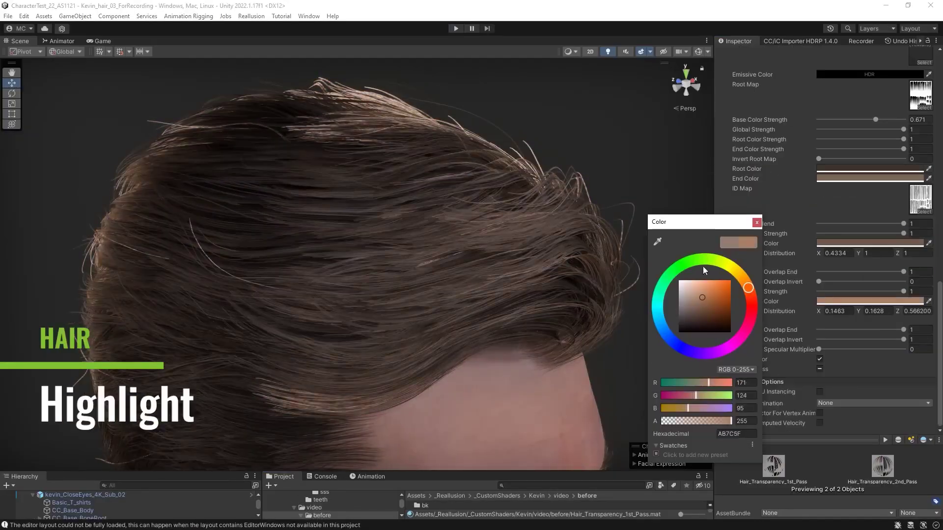
{"action": "left_click_drag", "start_coordinate": [747, 288], "coordinate": [741, 273]}
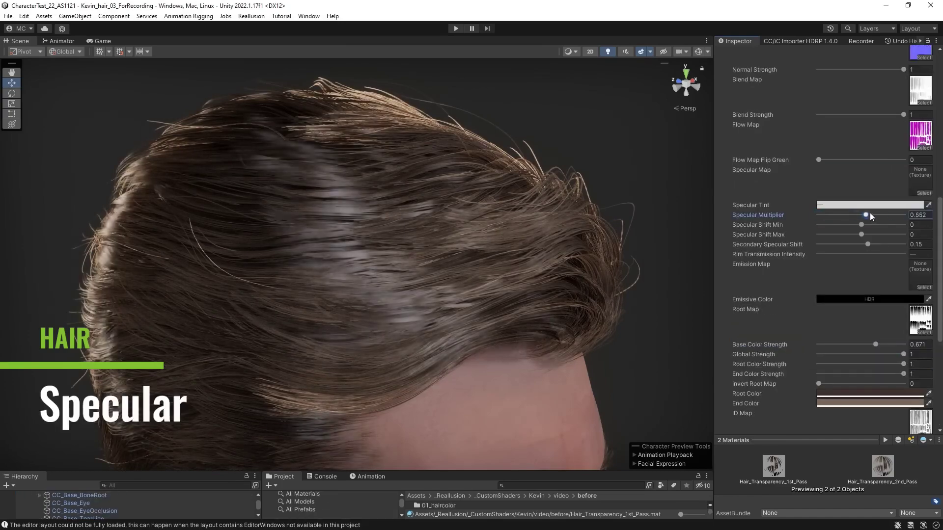
{"action": "mouse_move", "coordinate": [870, 213]}
{"action": "left_mouse_down"}
{"action": "mouse_move", "coordinate": [862, 223]}
{"action": "mouse_move", "coordinate": [879, 221]}
{"action": "left_mouse_up"}
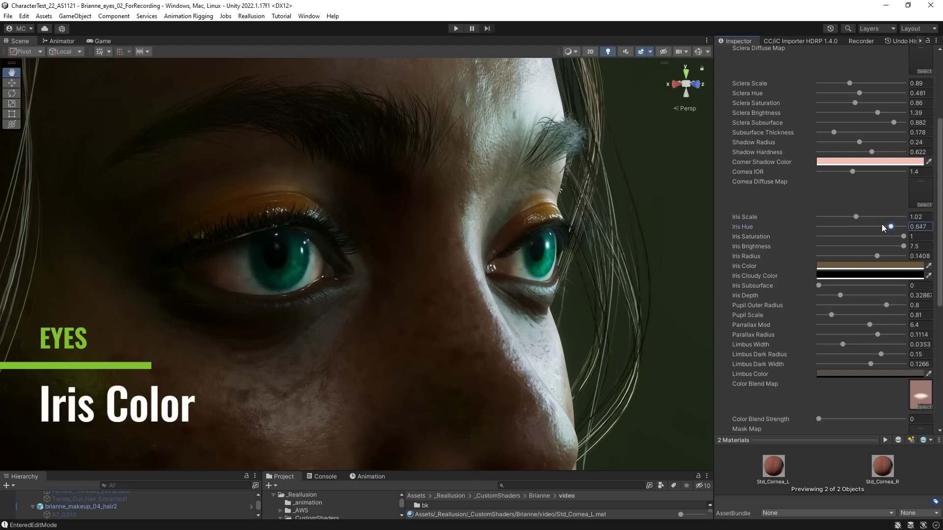
{"action": "left_click_drag", "start_coordinate": [815, 339], "coordinate": [798, 339]}
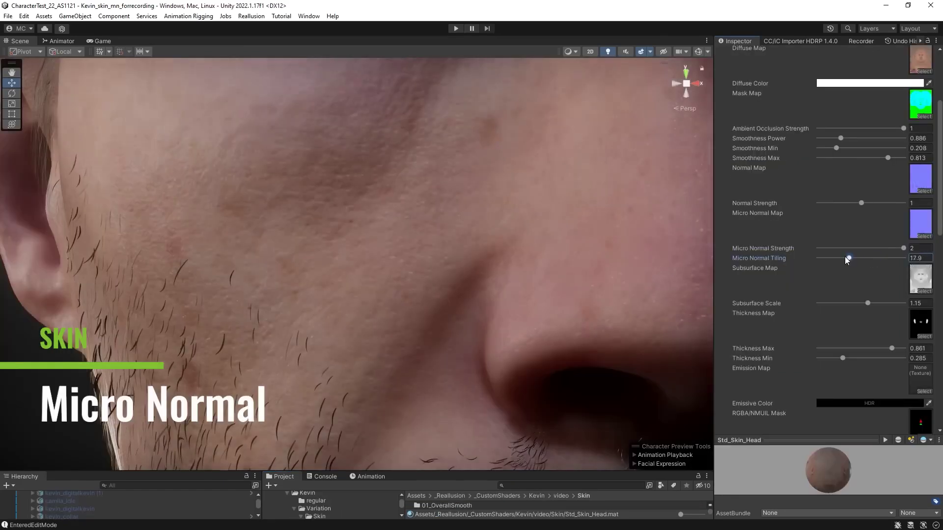
{"action": "left_click_drag", "start_coordinate": [845, 256], "coordinate": [869, 254]}
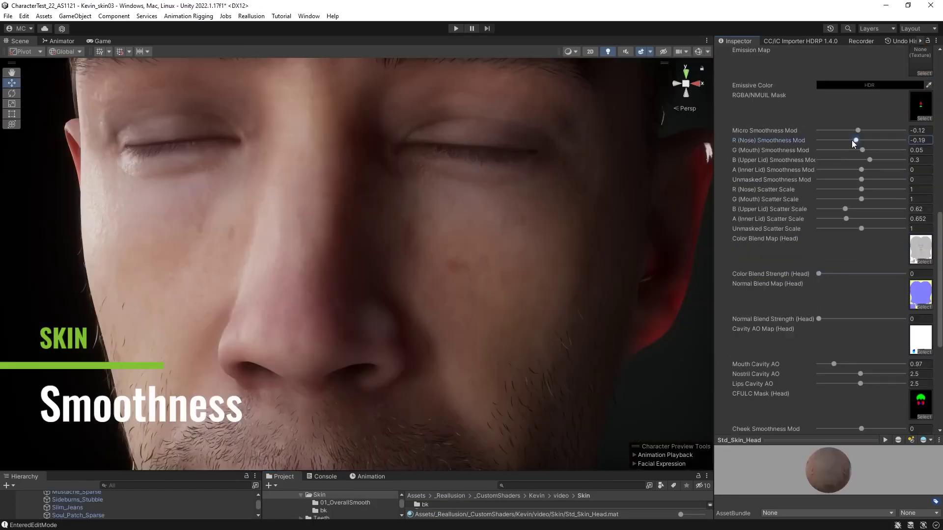